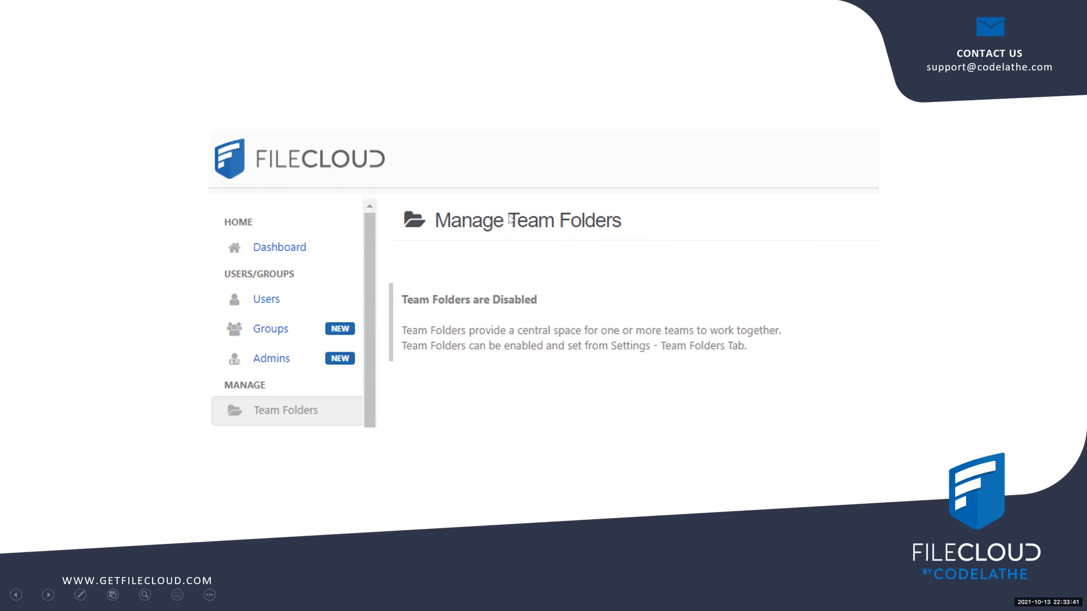
{"action": "scroll", "coordinate": [509, 216], "scroll_direction": "down", "scroll_amount": 2}
{"action": "scroll", "coordinate": [509, 216], "scroll_direction": "up", "scroll_amount": 1}
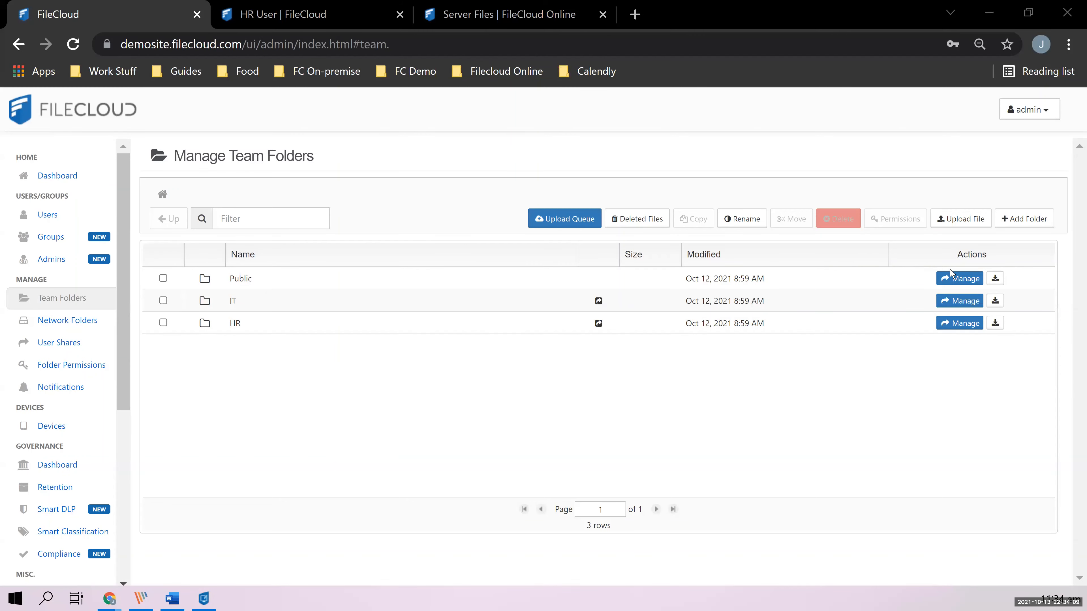
Share the Public team folder with selected users and groups only, adding the EVERYONE group
{"action": "left_click", "coordinate": [952, 279]}
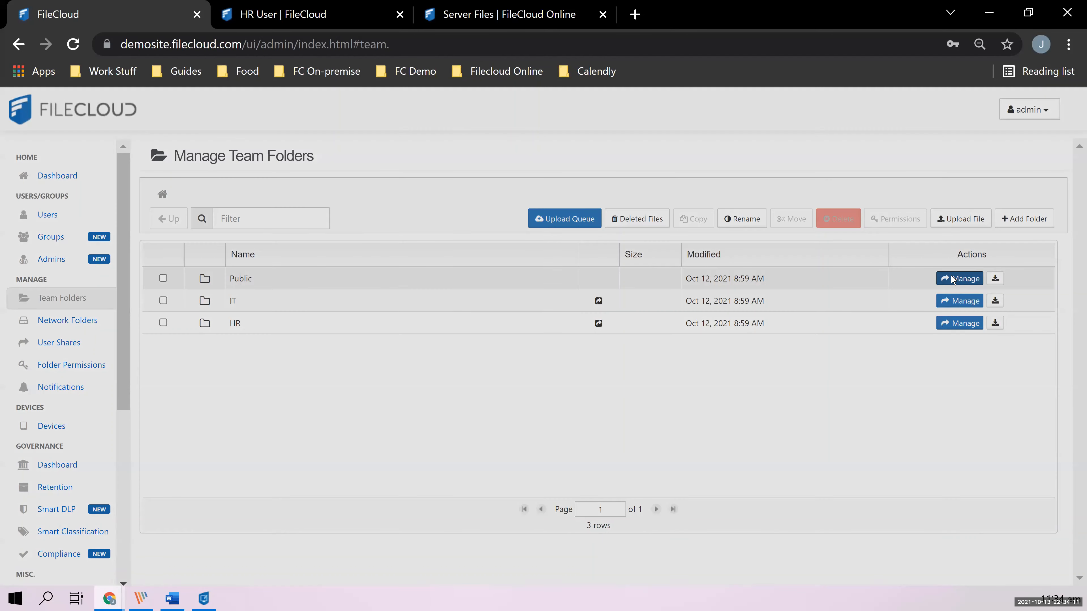
{"action": "left_click", "coordinate": [662, 205]}
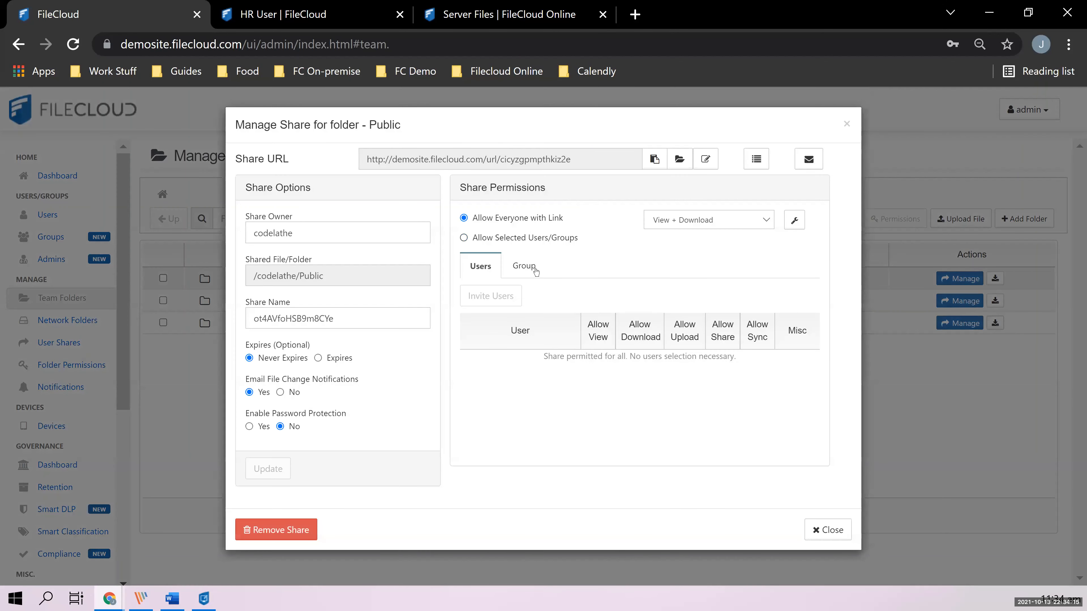
{"action": "left_click", "coordinate": [534, 277]}
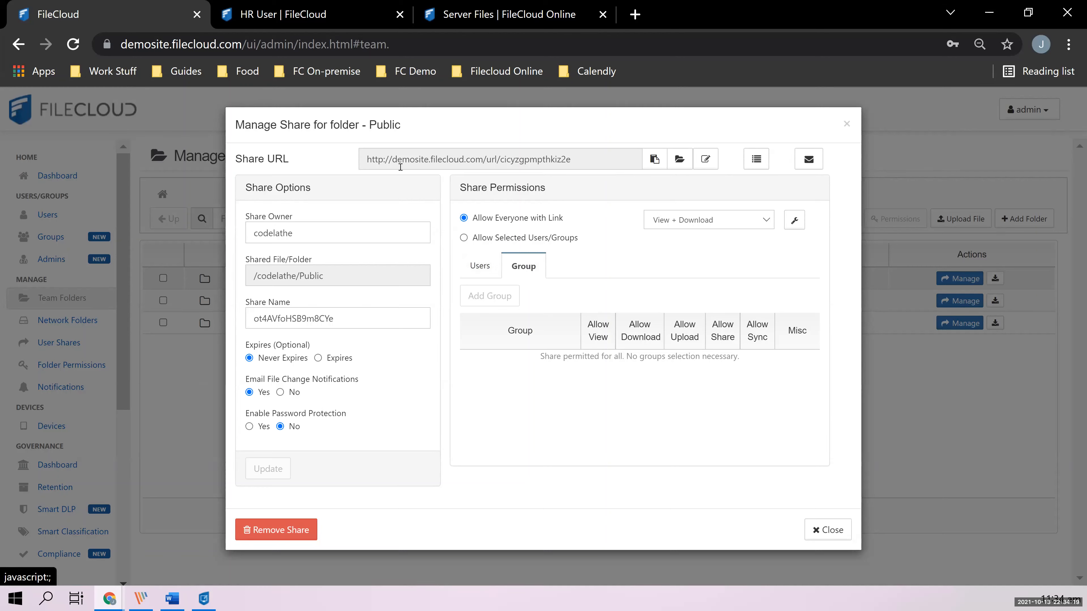
{"action": "left_click", "coordinate": [491, 237]}
{"action": "left_click", "coordinate": [507, 293]}
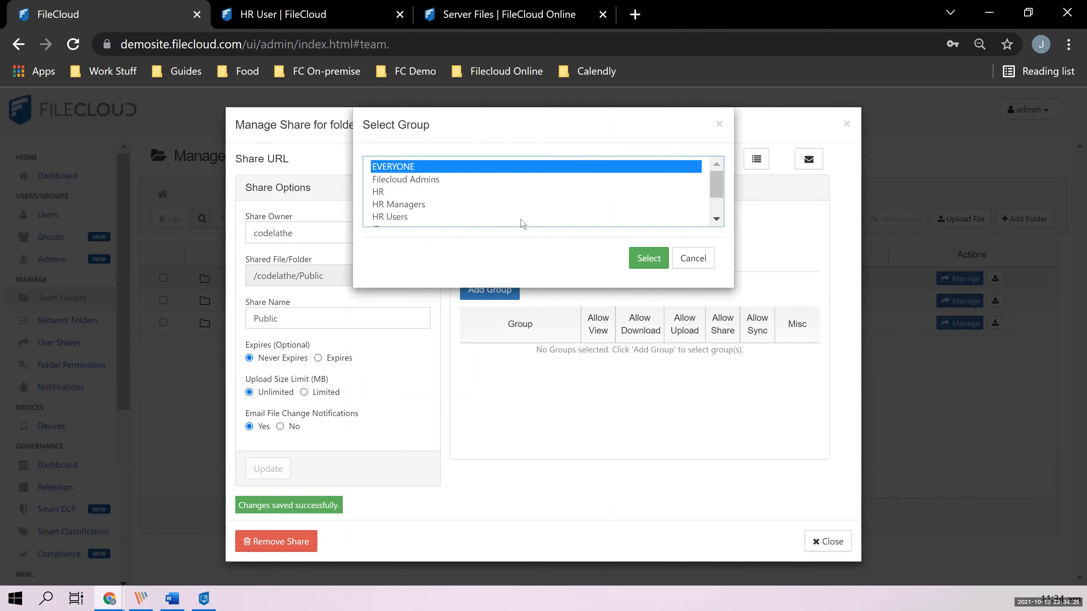
{"action": "left_click", "coordinate": [648, 258]}
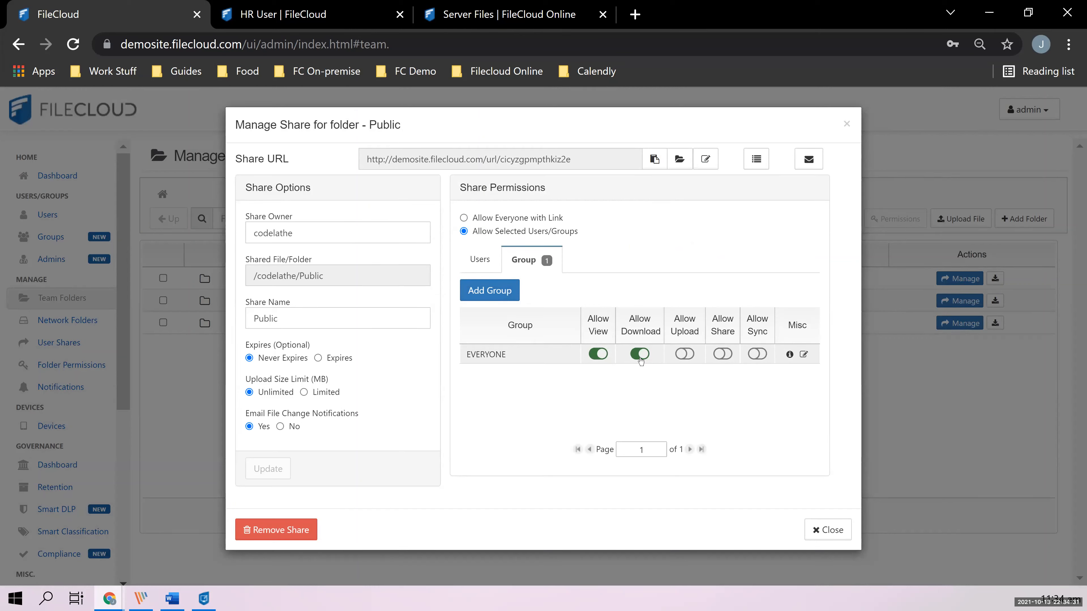
{"action": "left_click", "coordinate": [834, 539]}
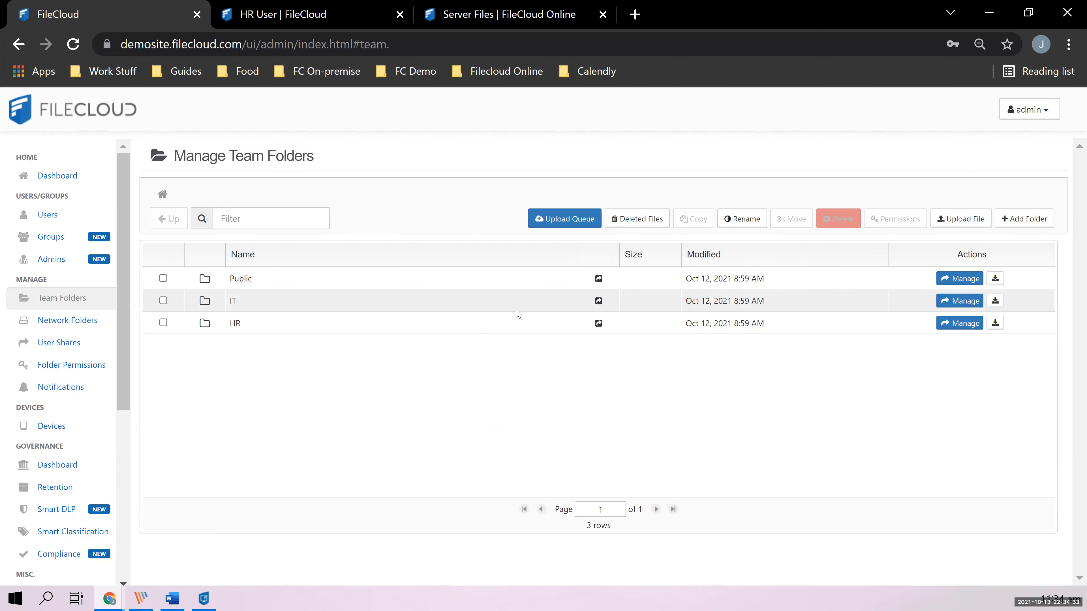
Review the group share permissions of the IT and HR team folders
{"action": "left_click", "coordinate": [959, 301]}
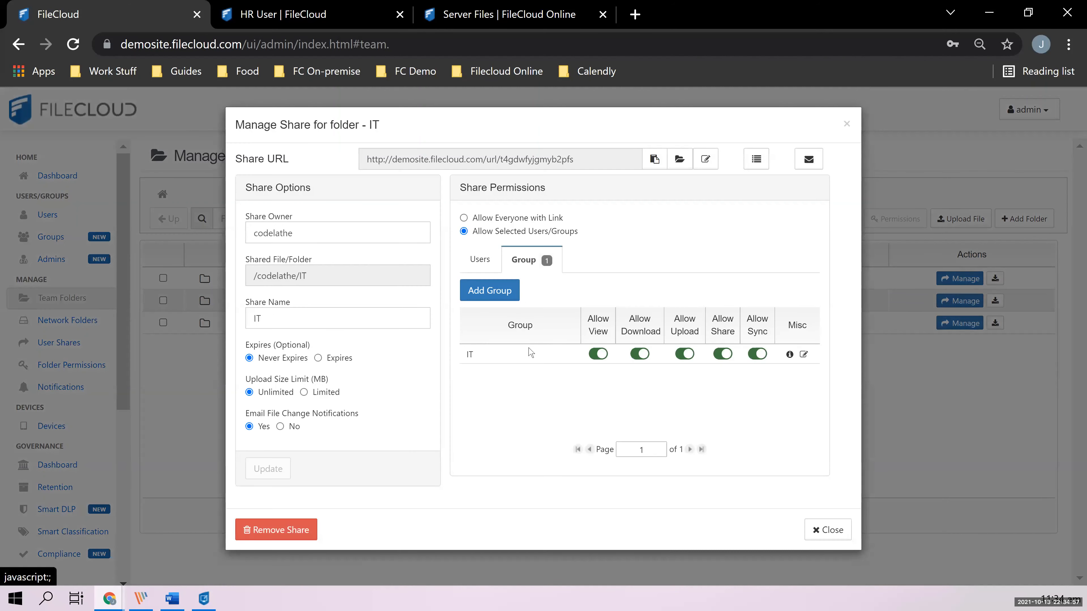
{"action": "left_click", "coordinate": [846, 125]}
{"action": "left_click", "coordinate": [960, 328]}
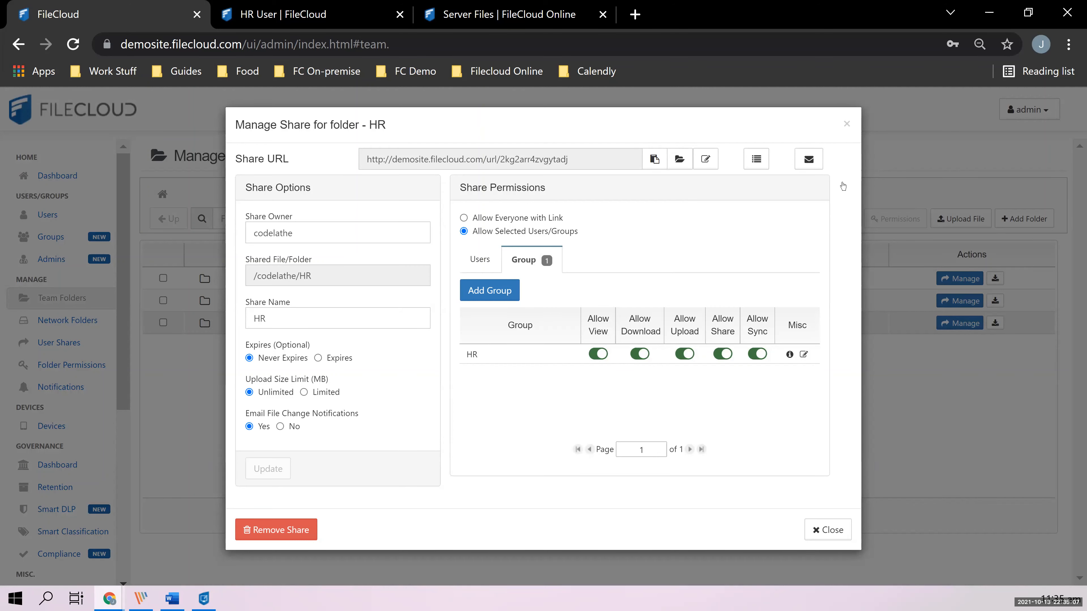
{"action": "left_click", "coordinate": [847, 124]}
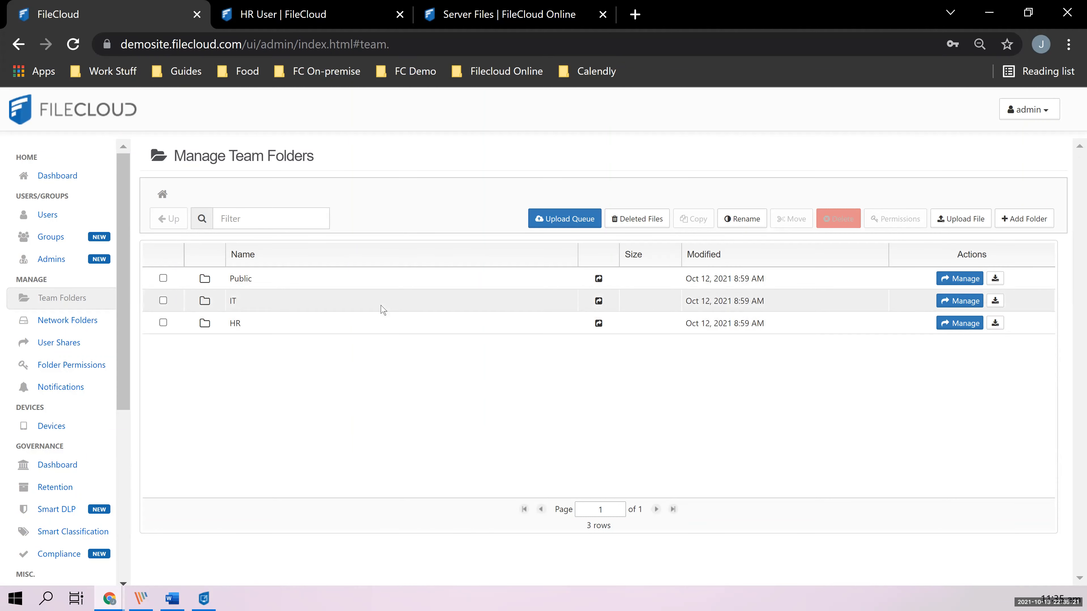
Open the HR team folder and select the HR Managers Folders subfolder
{"action": "left_click", "coordinate": [235, 323]}
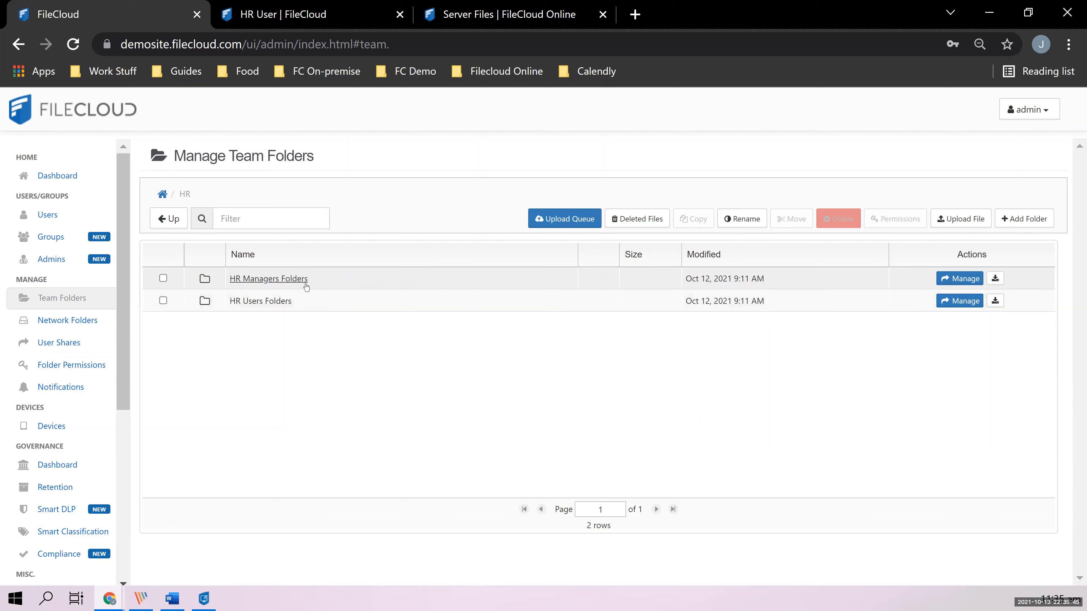
{"action": "left_click", "coordinate": [163, 278]}
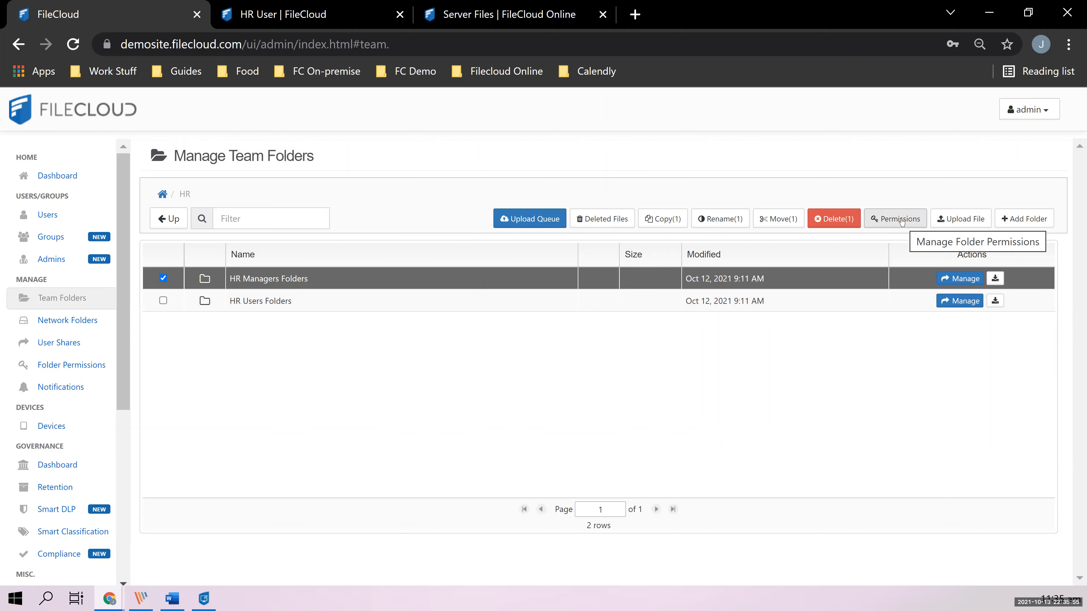
Check the Apply Folder Level Security option in the general miscellaneous settings
{"action": "scroll", "coordinate": [60, 492], "scroll_direction": "down", "scroll_amount": 5}
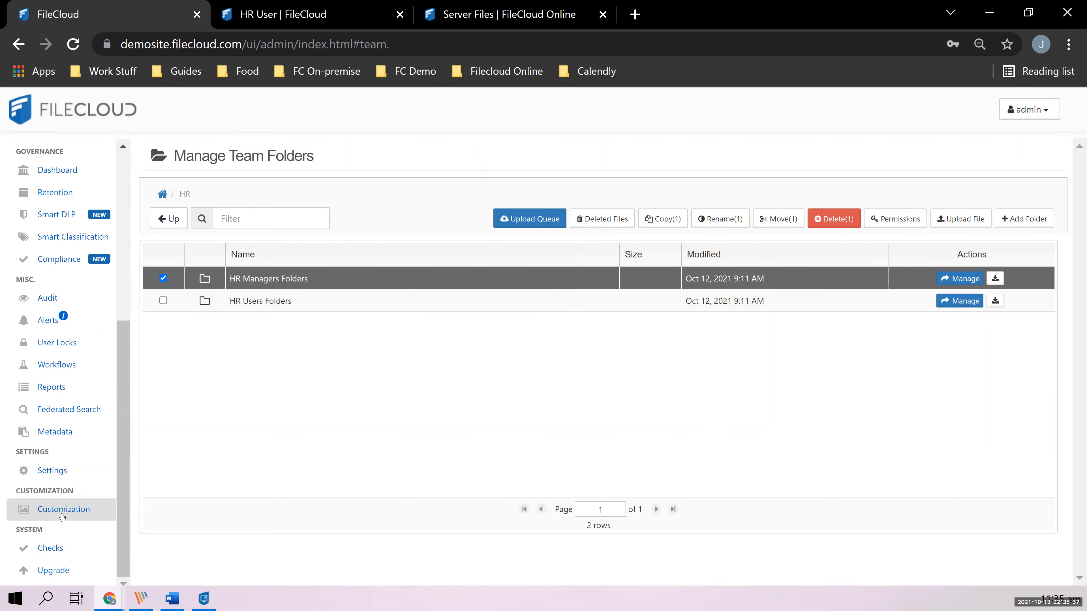
{"action": "left_click", "coordinate": [52, 470]}
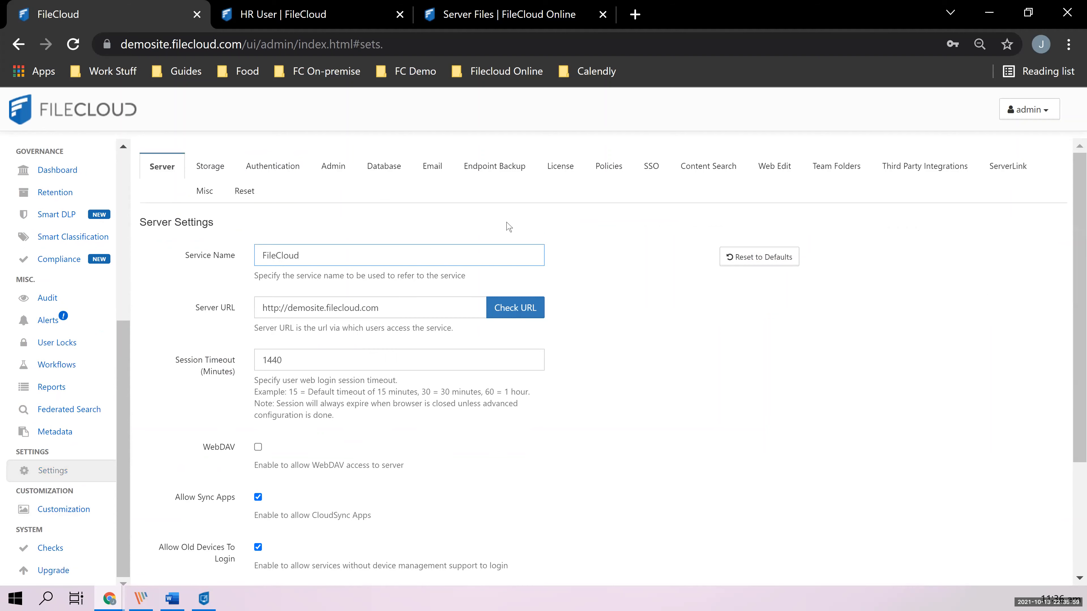
{"action": "left_click", "coordinate": [212, 193]}
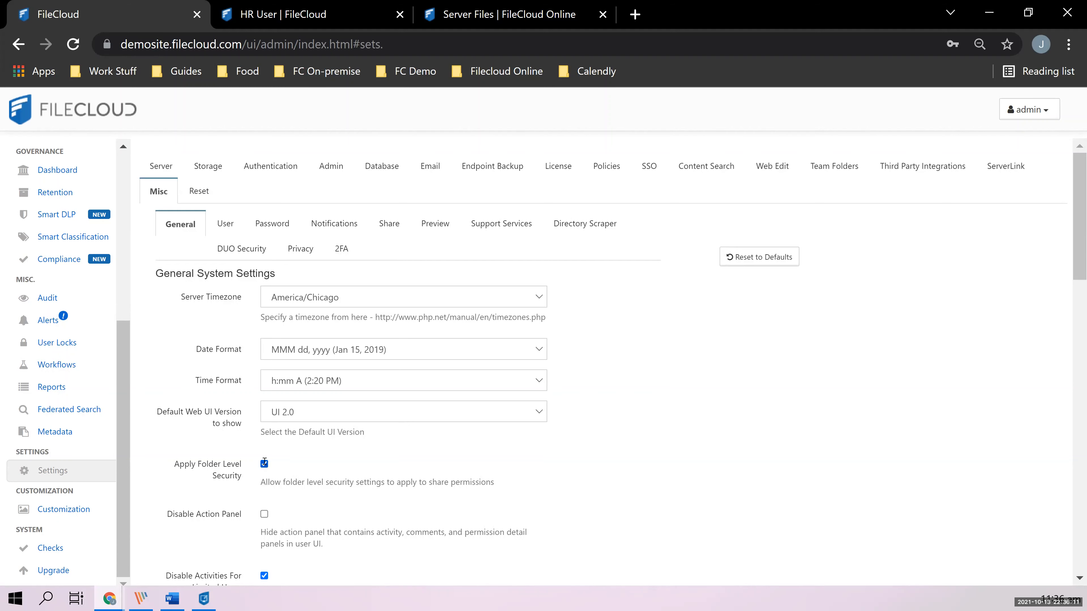
Return to the HR team folder and review the group-level security permissions of its HR Managers Folders subfolder
{"action": "scroll", "coordinate": [75, 344], "scroll_direction": "up", "scroll_amount": 5}
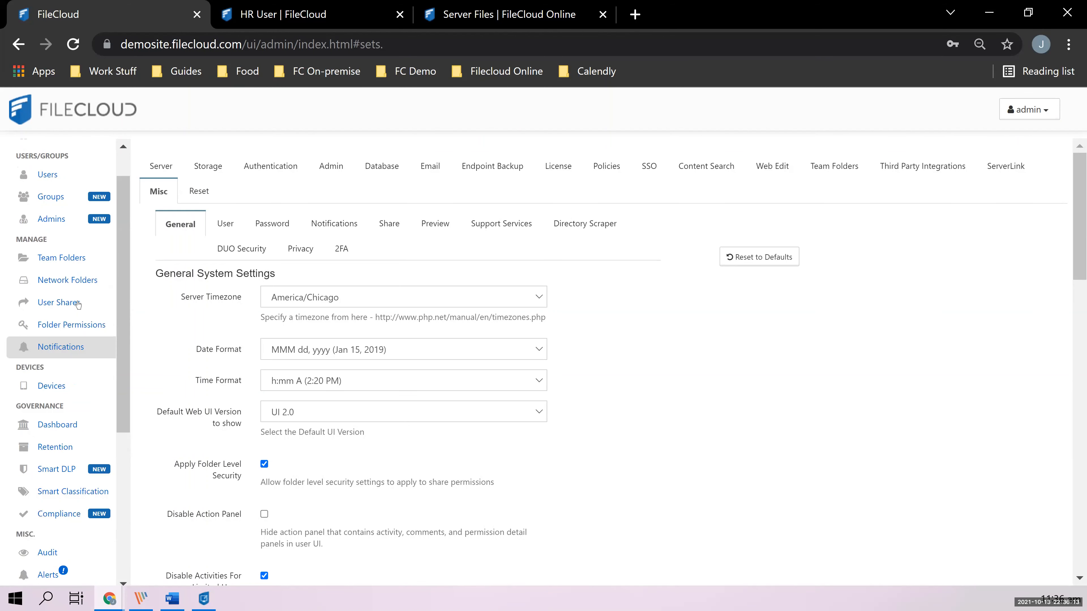
{"action": "left_click", "coordinate": [89, 258]}
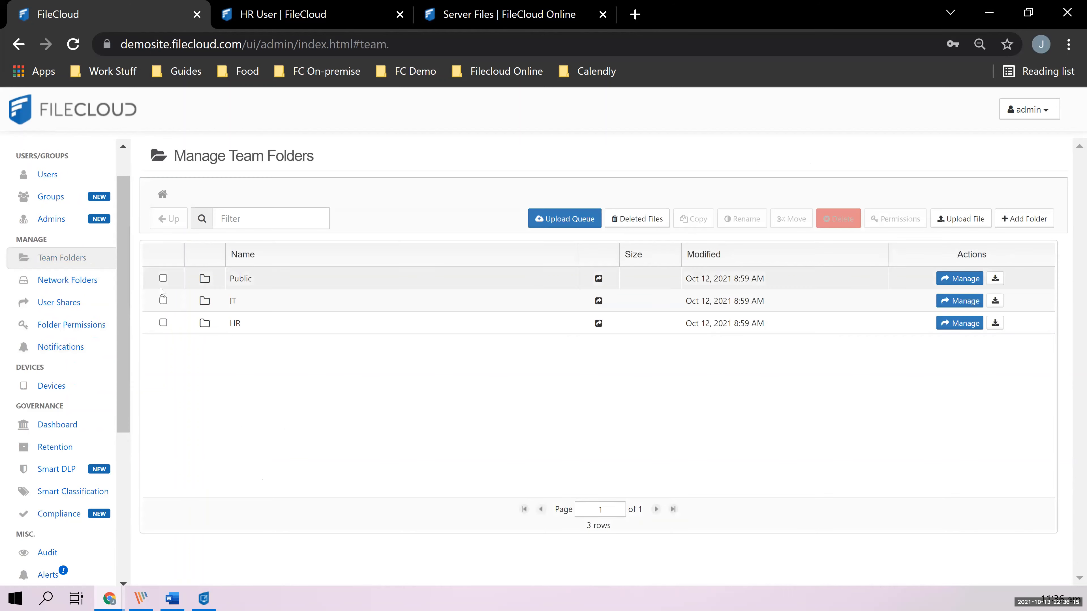
{"action": "left_click", "coordinate": [237, 324]}
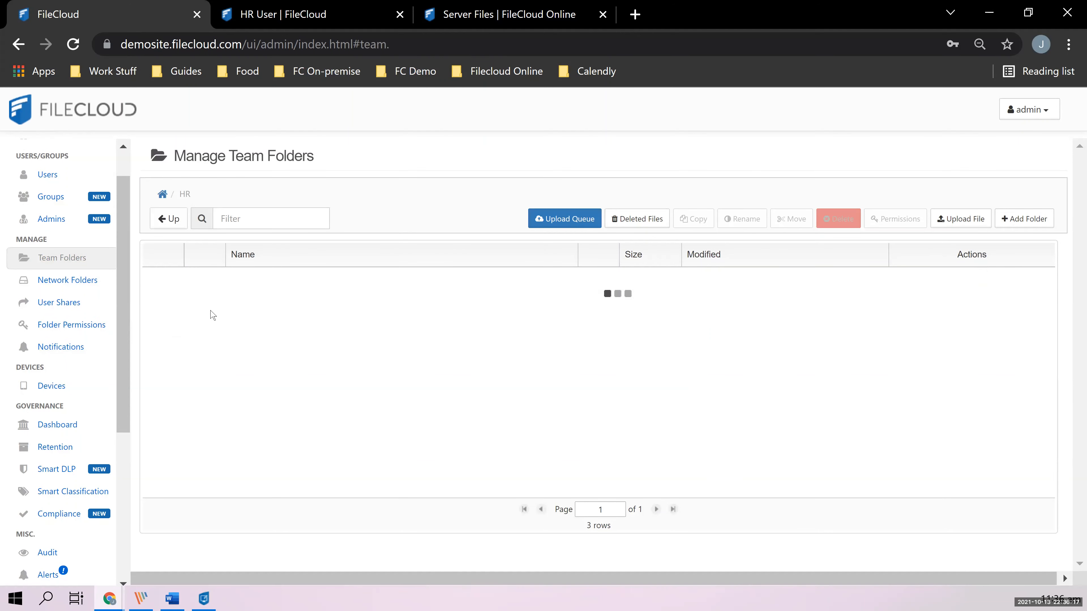
{"action": "left_click", "coordinate": [162, 279]}
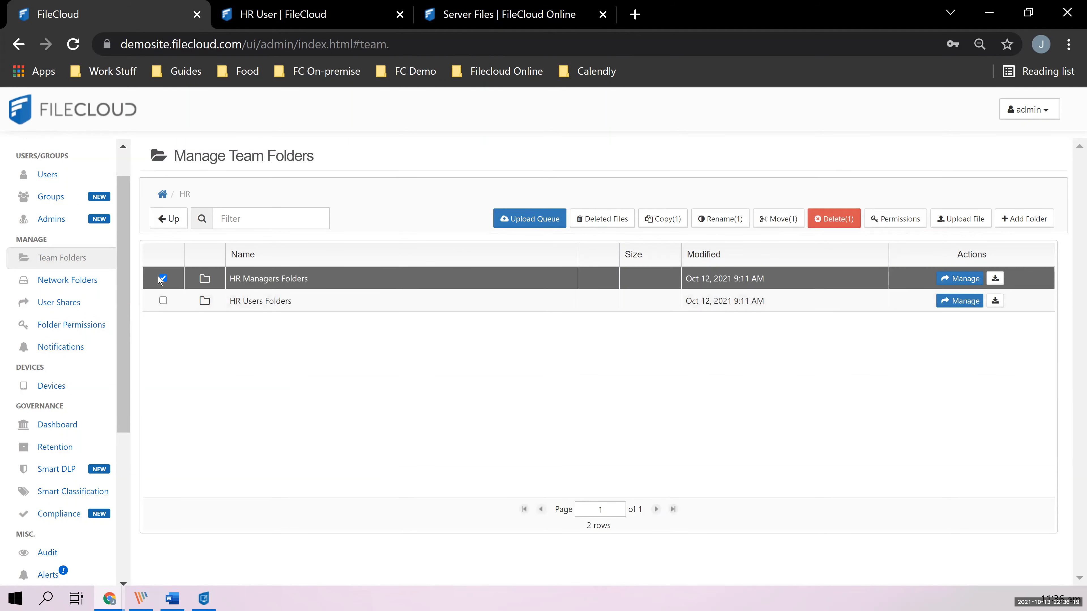
{"action": "left_click", "coordinate": [891, 226]}
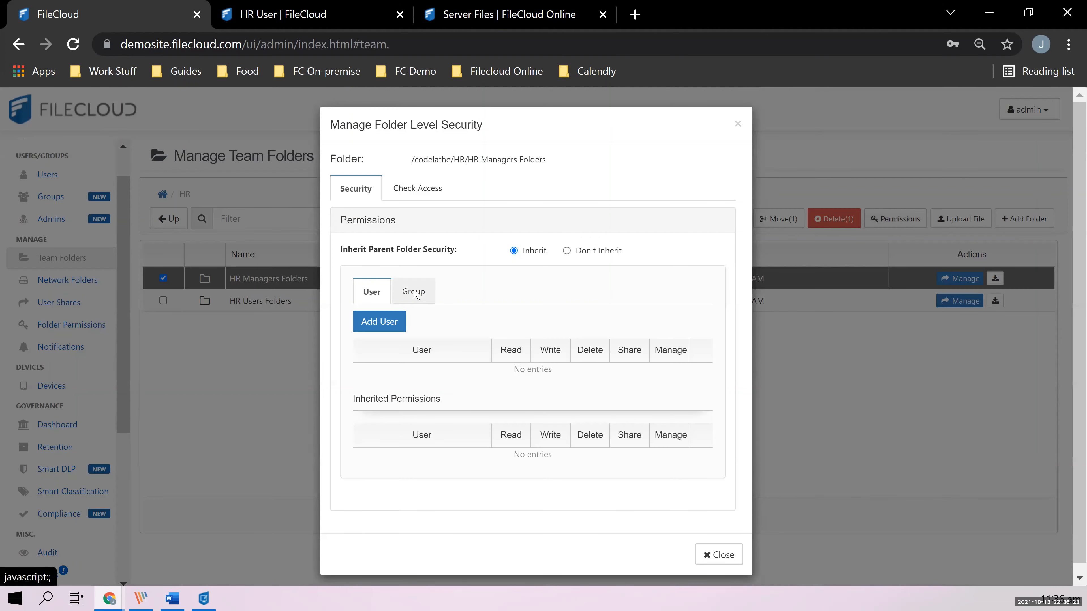
{"action": "left_click", "coordinate": [414, 293]}
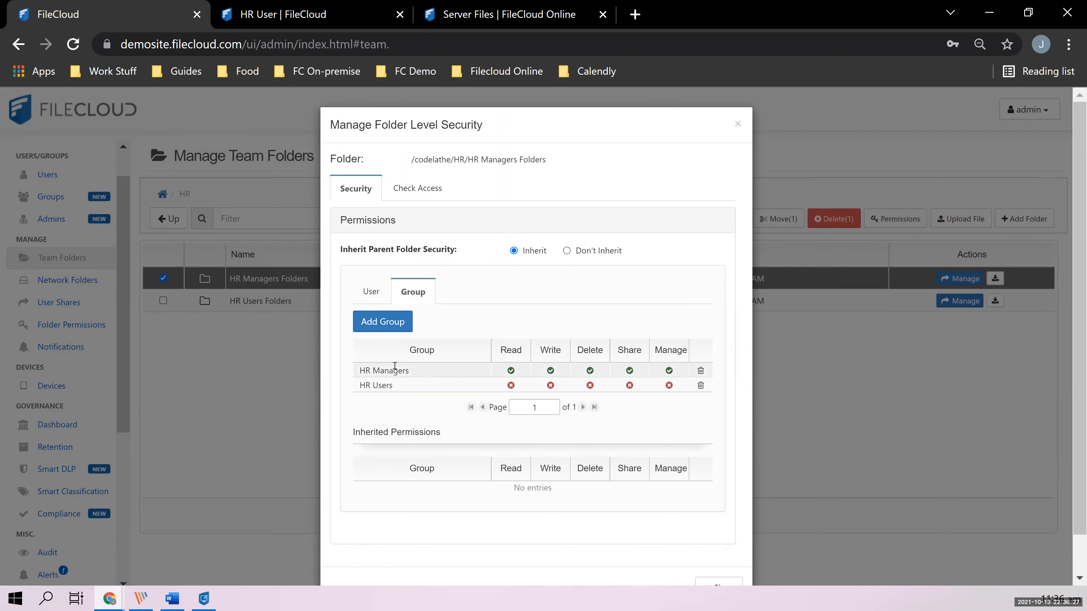
{"action": "left_click_drag", "start_coordinate": [409, 371], "coordinate": [371, 364]}
{"action": "left_click", "coordinate": [552, 293]}
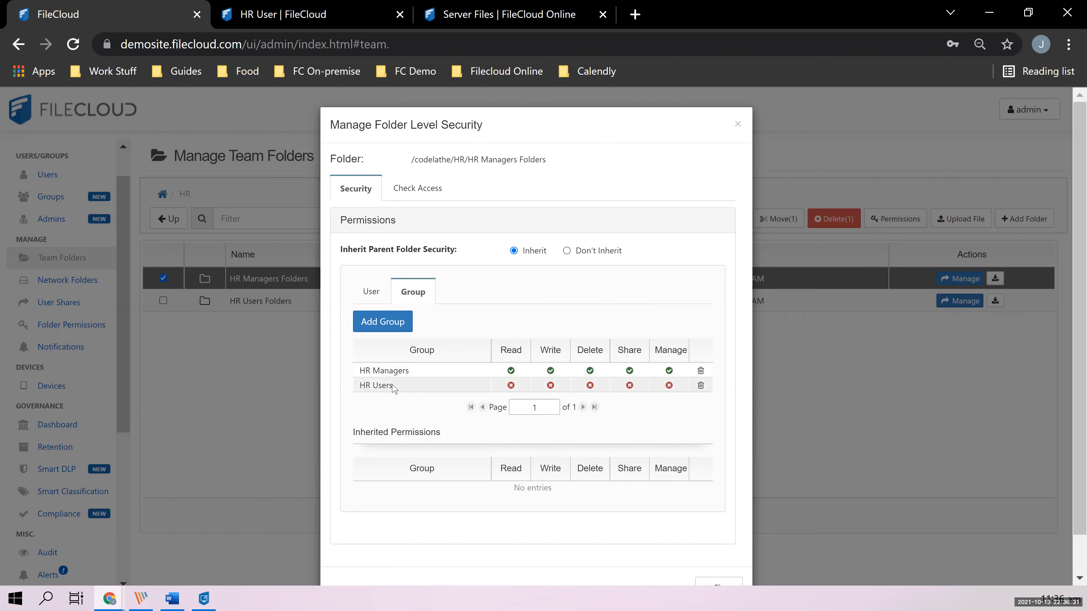
{"action": "left_click_drag", "start_coordinate": [396, 386], "coordinate": [348, 390]}
{"action": "left_click", "coordinate": [403, 390]}
{"action": "left_click", "coordinate": [738, 125]}
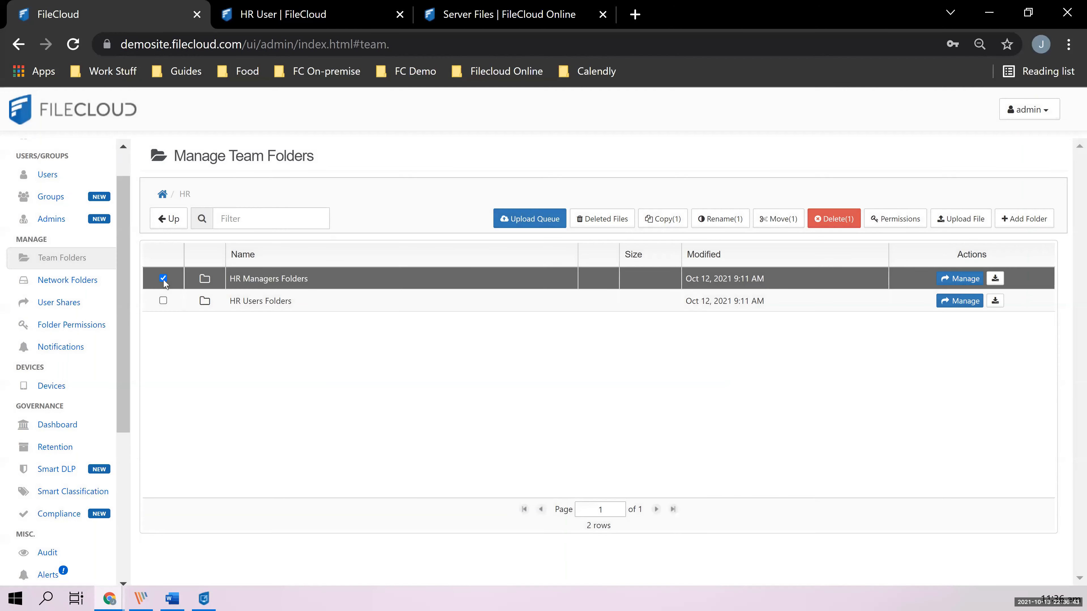
Review the group-level security permissions of the HR Users Folders subfolder and return to the top-level team folders
{"action": "left_click", "coordinate": [164, 279]}
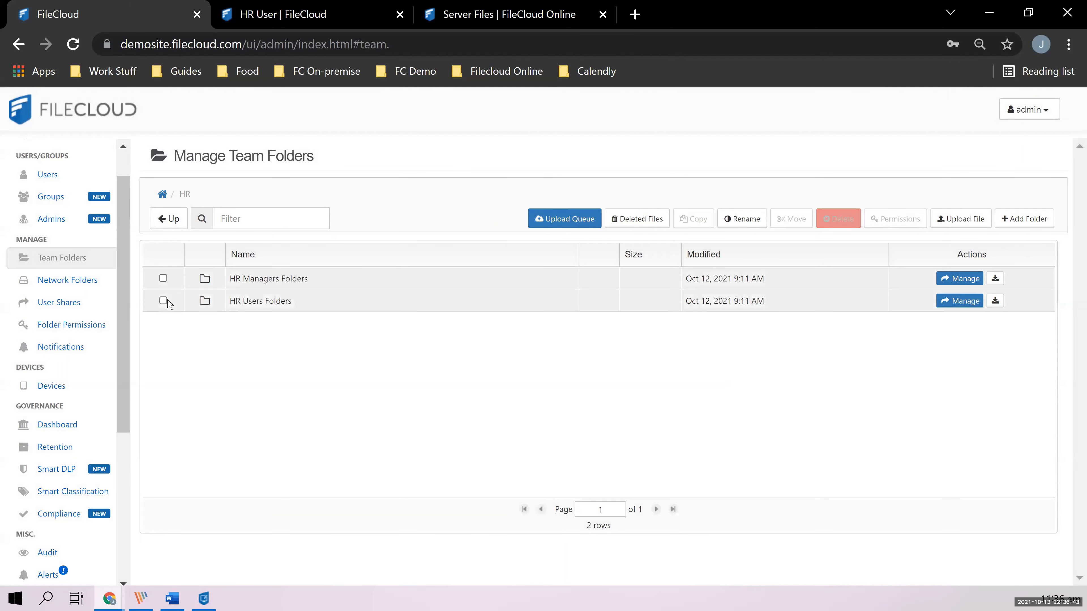
{"action": "left_click", "coordinate": [163, 301]}
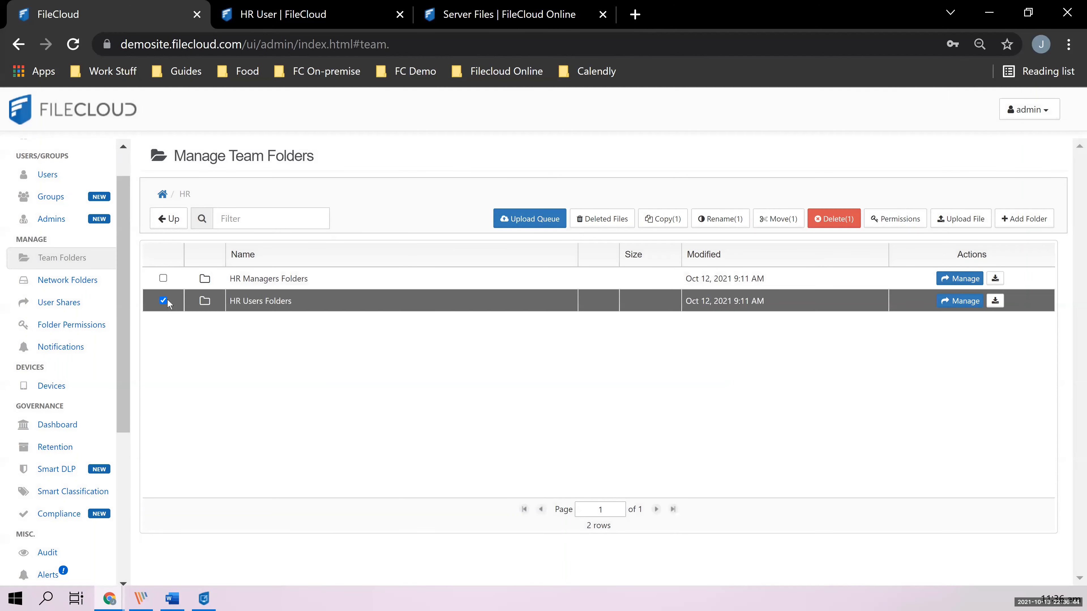
{"action": "left_click", "coordinate": [893, 219]}
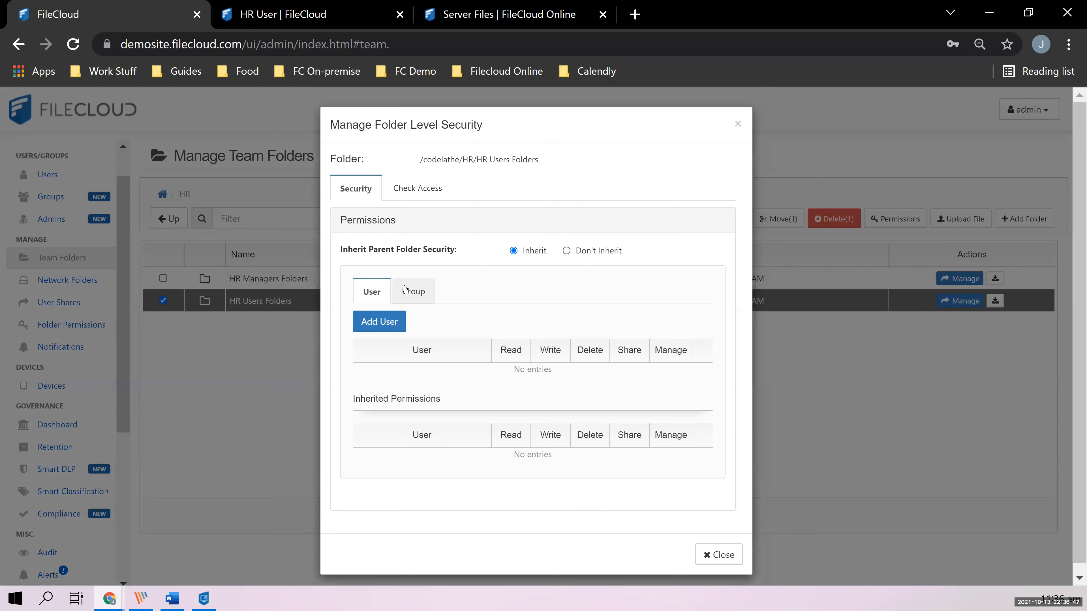
{"action": "left_click", "coordinate": [408, 294]}
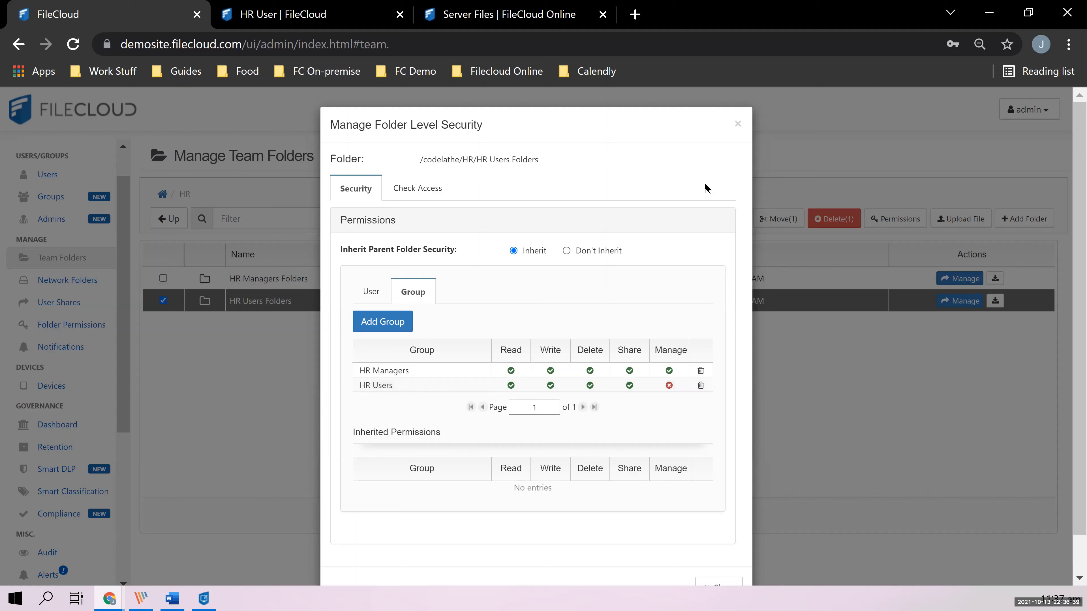
{"action": "left_click", "coordinate": [738, 121]}
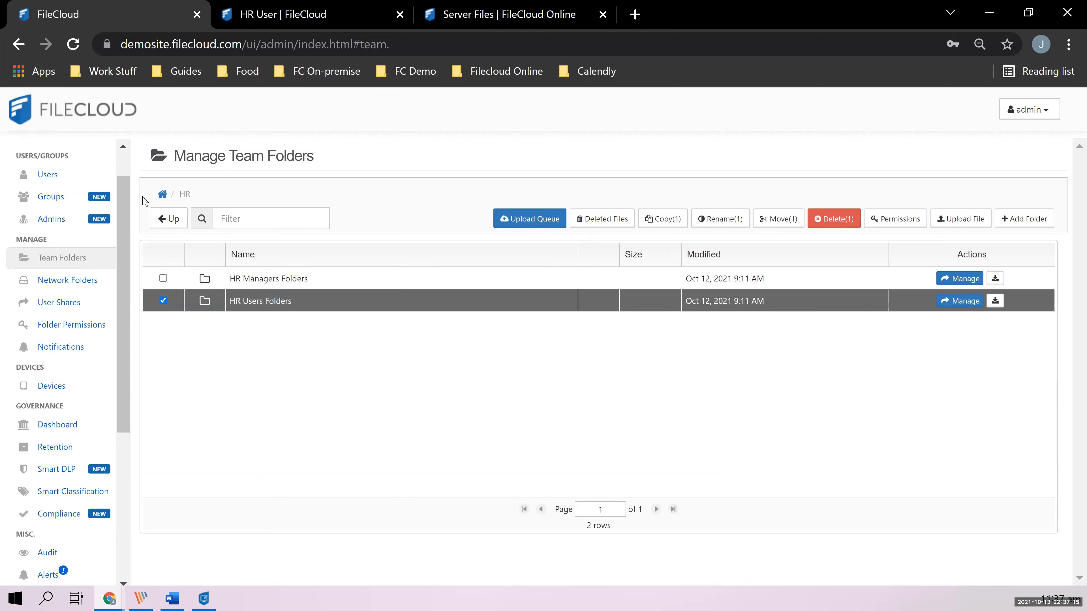
{"action": "left_click", "coordinate": [162, 195]}
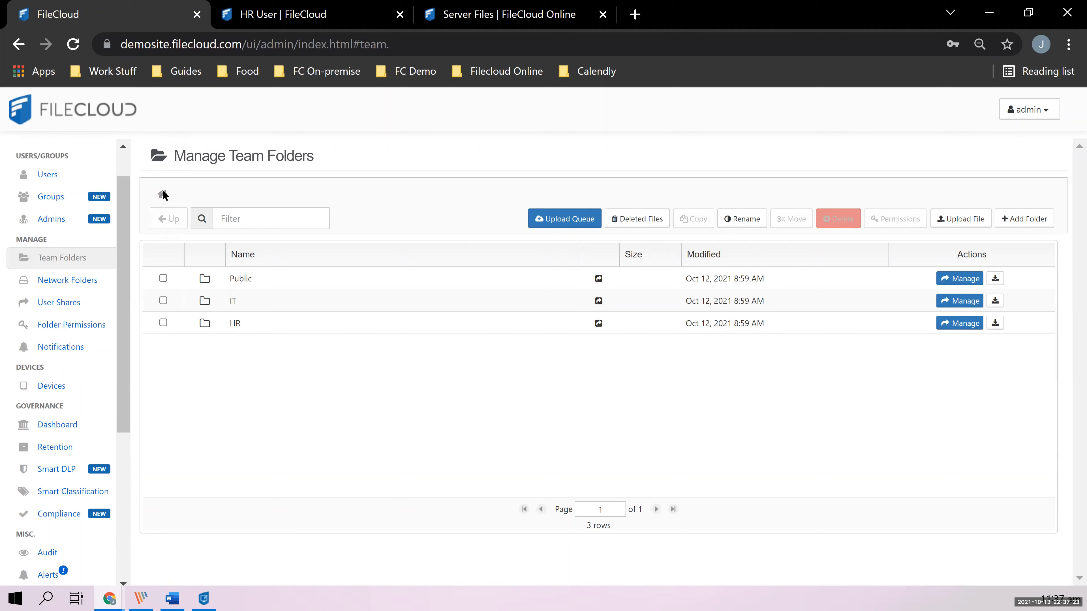
Switch to the HR User session and open HR Users Folders inside the HR team folder
{"action": "left_click", "coordinate": [368, 11]}
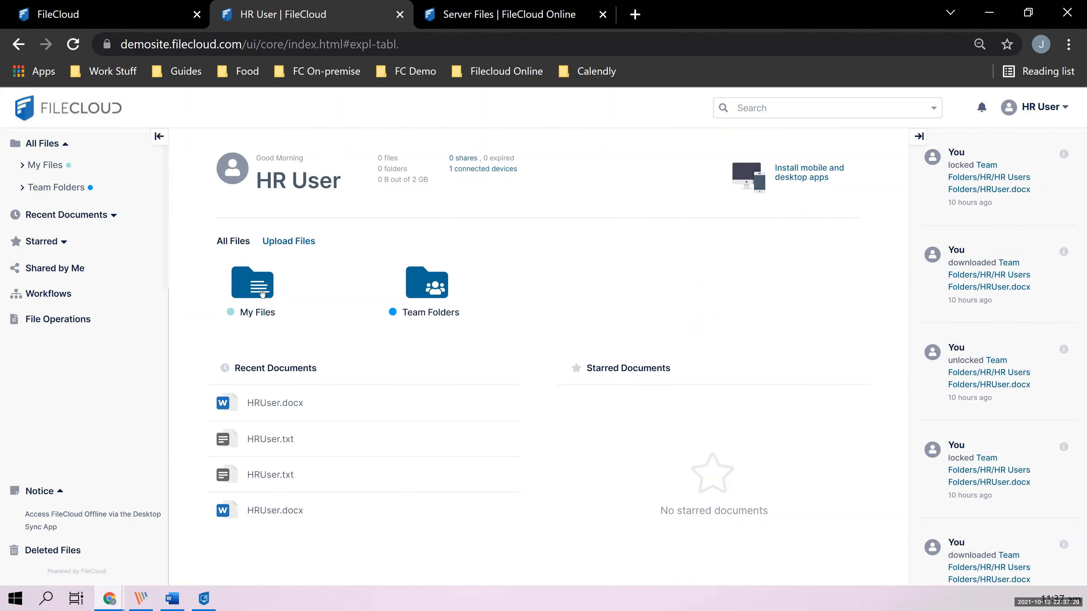
{"action": "left_click", "coordinate": [436, 290]}
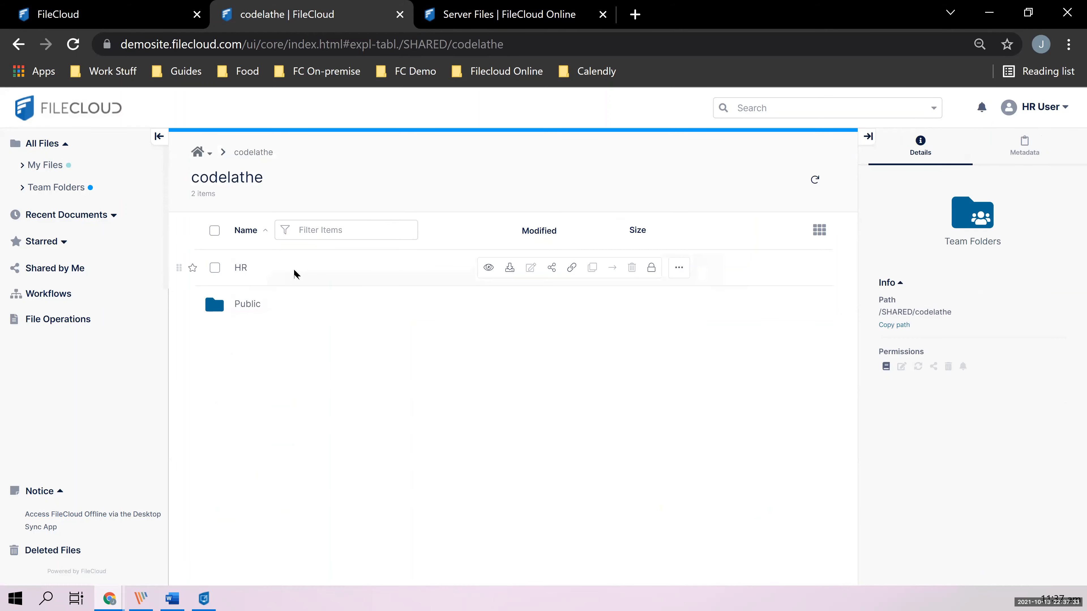
{"action": "left_click", "coordinate": [248, 270]}
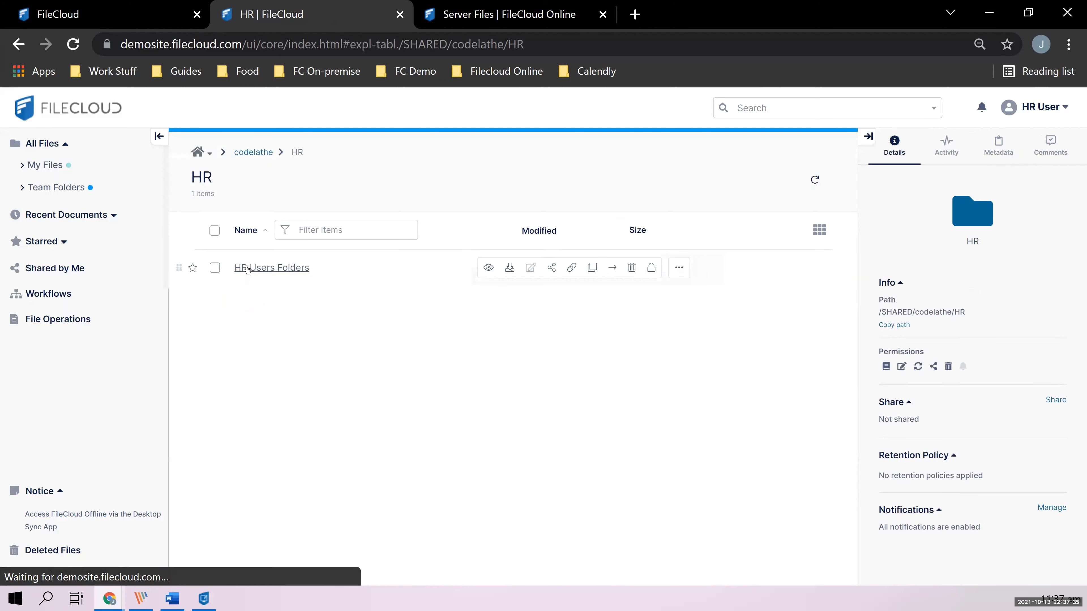
{"action": "left_click", "coordinate": [248, 269]}
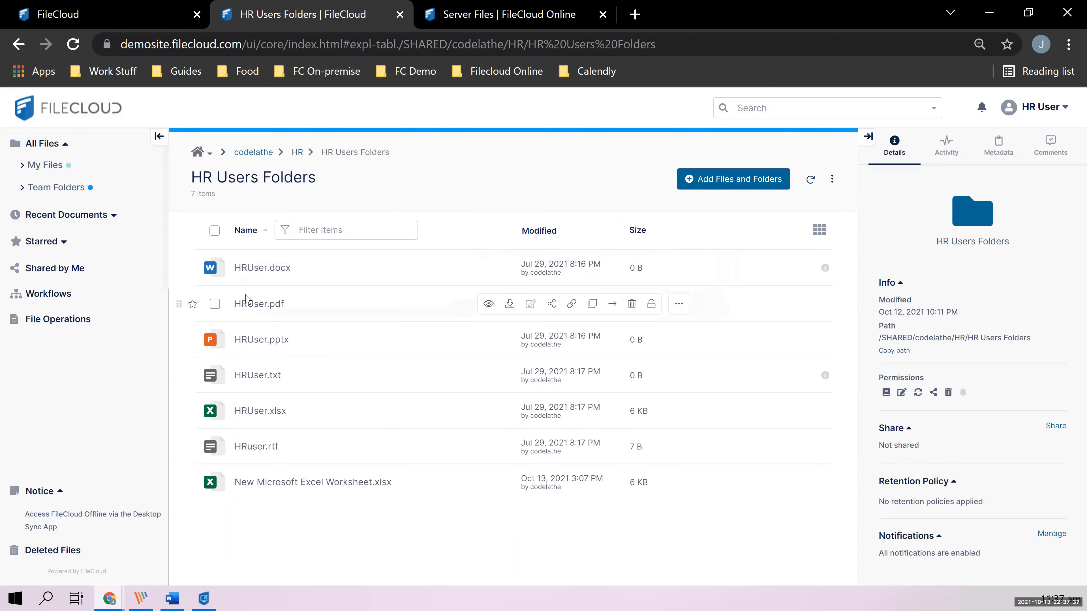
{"action": "left_click", "coordinate": [215, 269]}
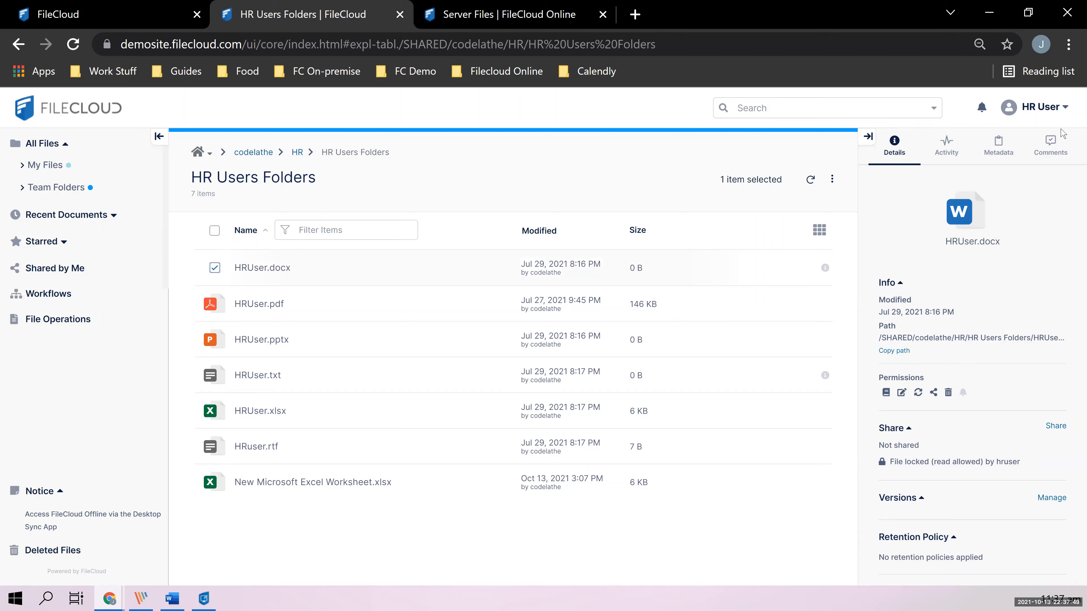
{"action": "left_click", "coordinate": [1053, 144]}
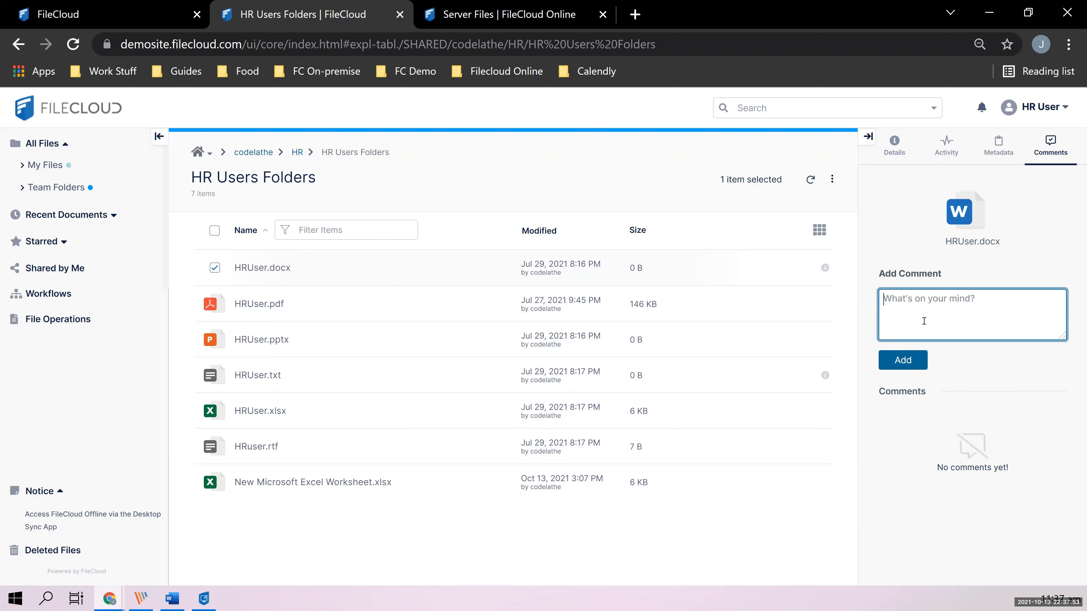
{"action": "type", "text": "@hruser2"}
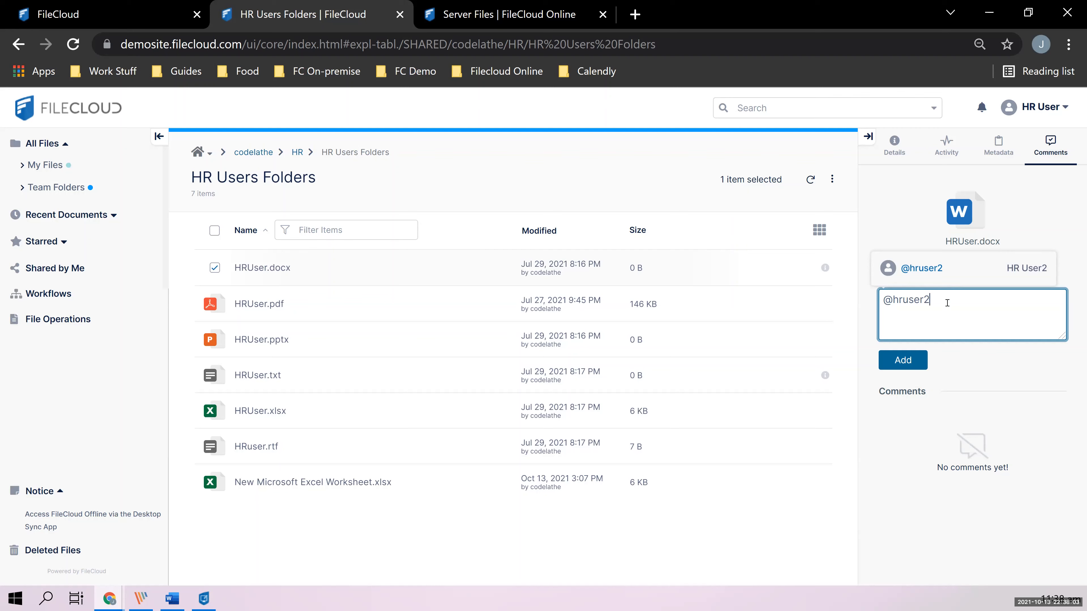
{"action": "key", "text": "BackSpace"}
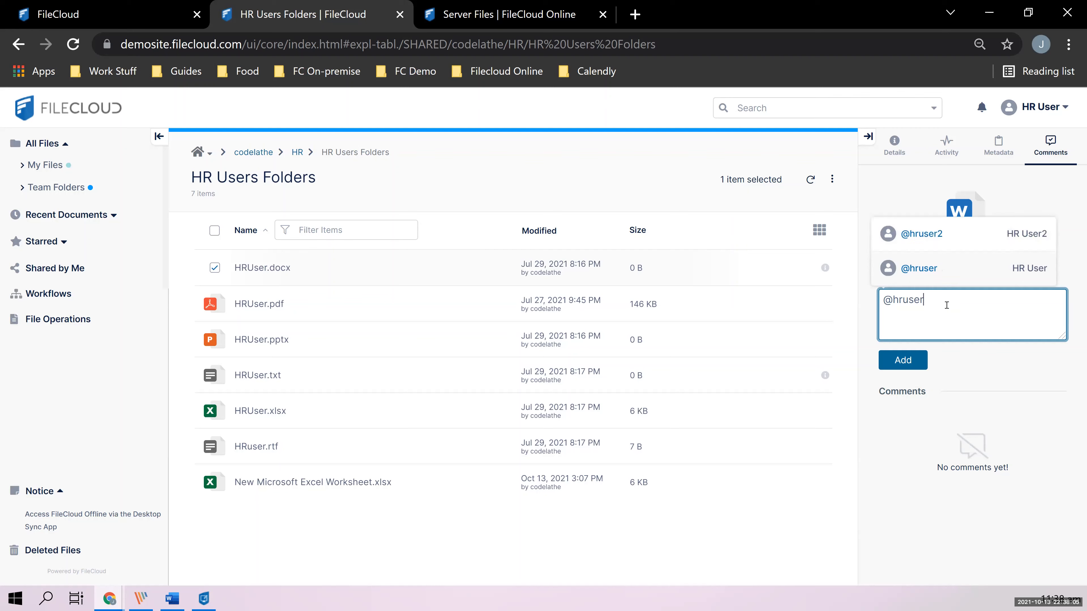
{"action": "left_click", "coordinate": [957, 279]}
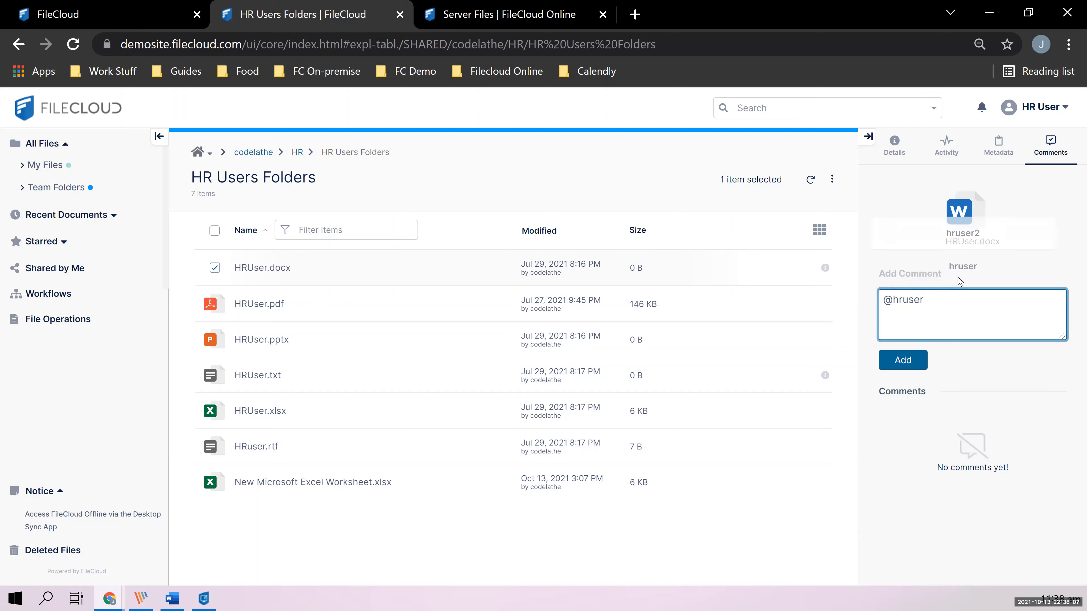
{"action": "type", "text": "He"}
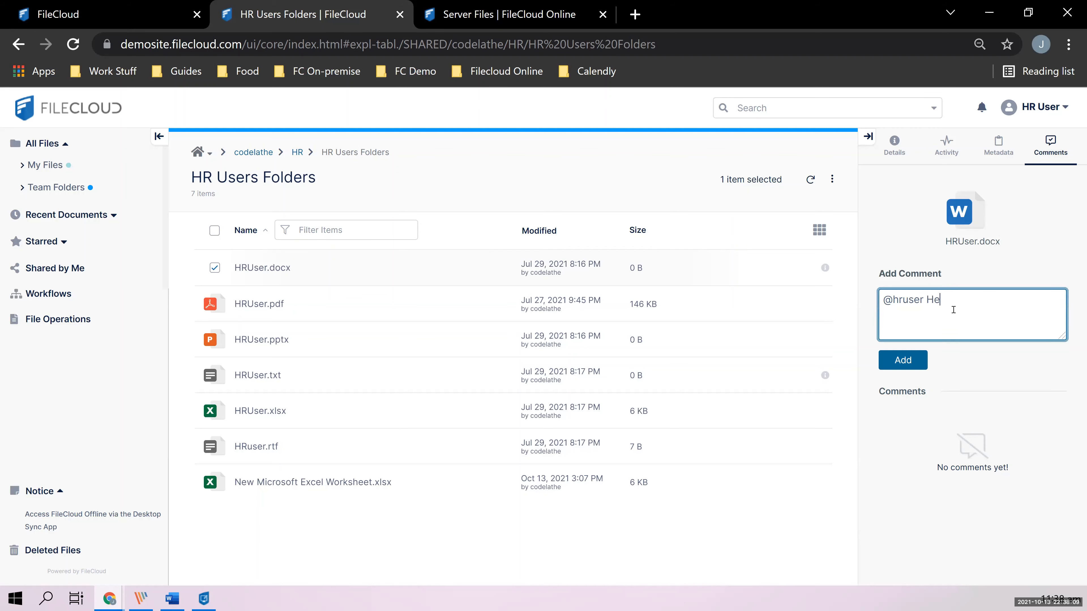
{"action": "type", "text": "y check this file out"}
{"action": "left_click", "coordinate": [904, 361]}
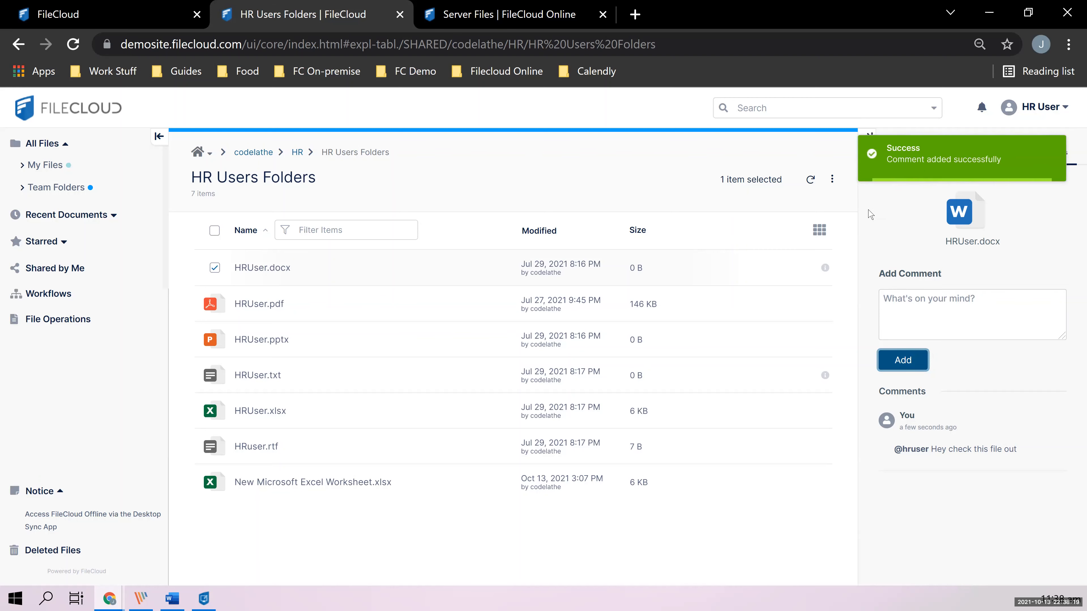
{"action": "left_click", "coordinate": [866, 228]}
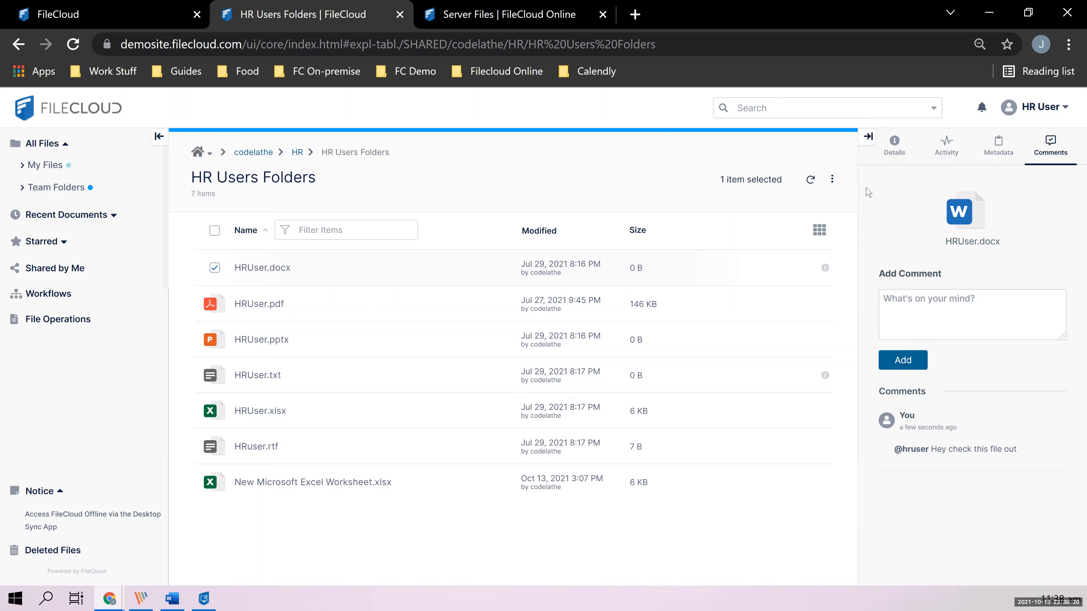
Check the notification about the HRUser.docx comment mention and follow its link to the file's folder
{"action": "left_click", "coordinate": [982, 109]}
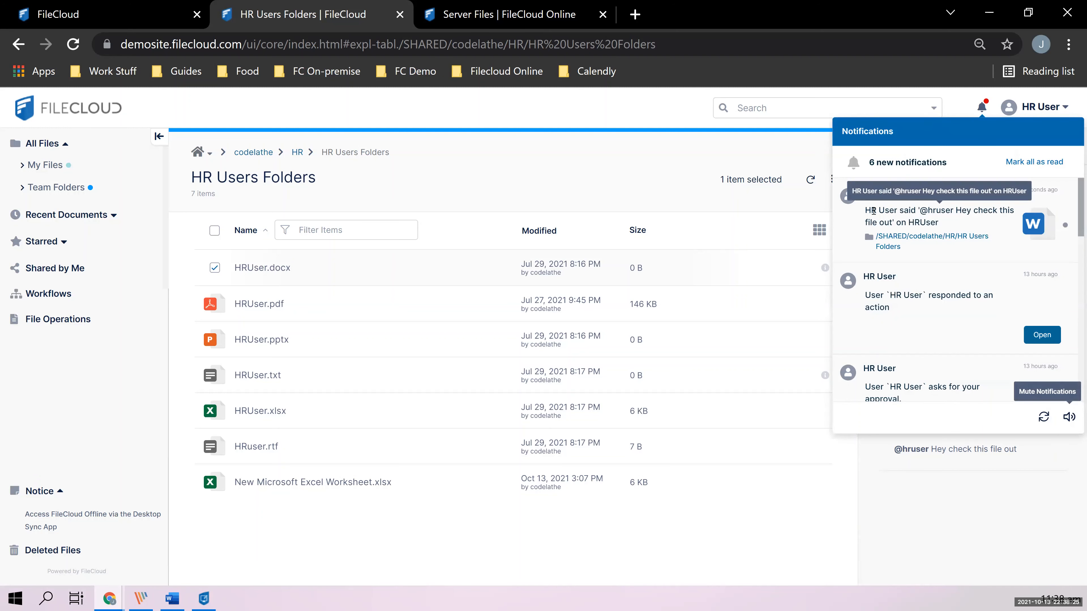
{"action": "left_click_drag", "start_coordinate": [864, 214], "coordinate": [968, 225]}
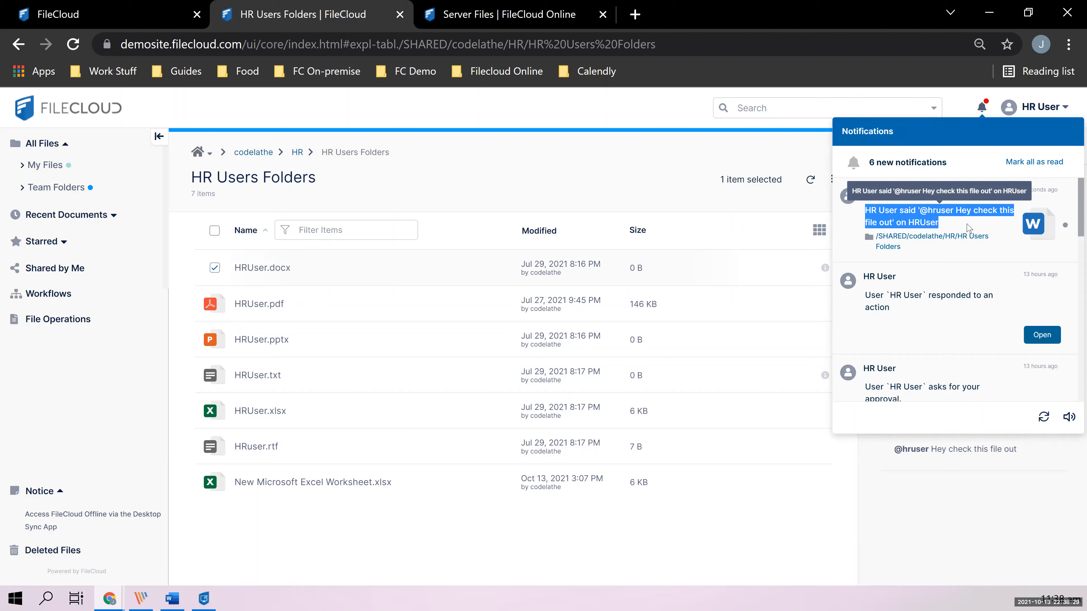
{"action": "left_click", "coordinate": [968, 227]}
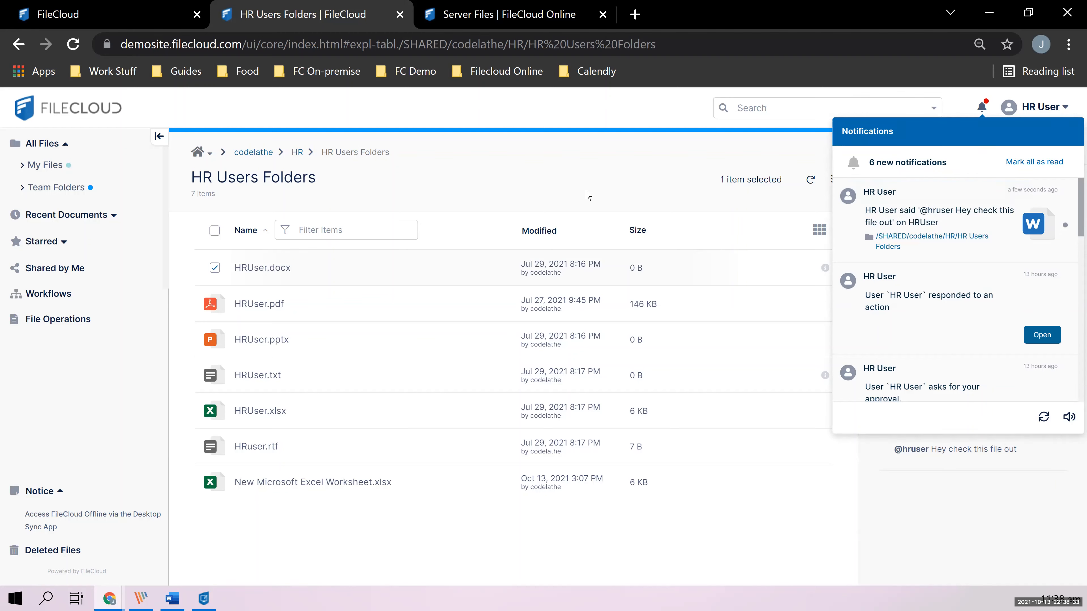
{"action": "left_click", "coordinate": [912, 238]}
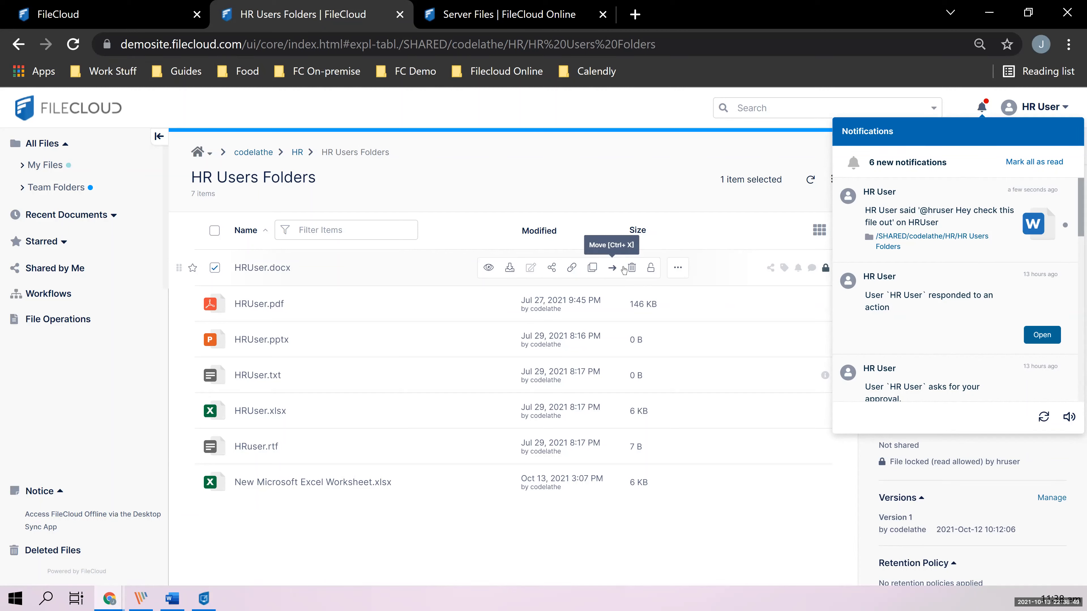
{"action": "left_click", "coordinate": [613, 162]}
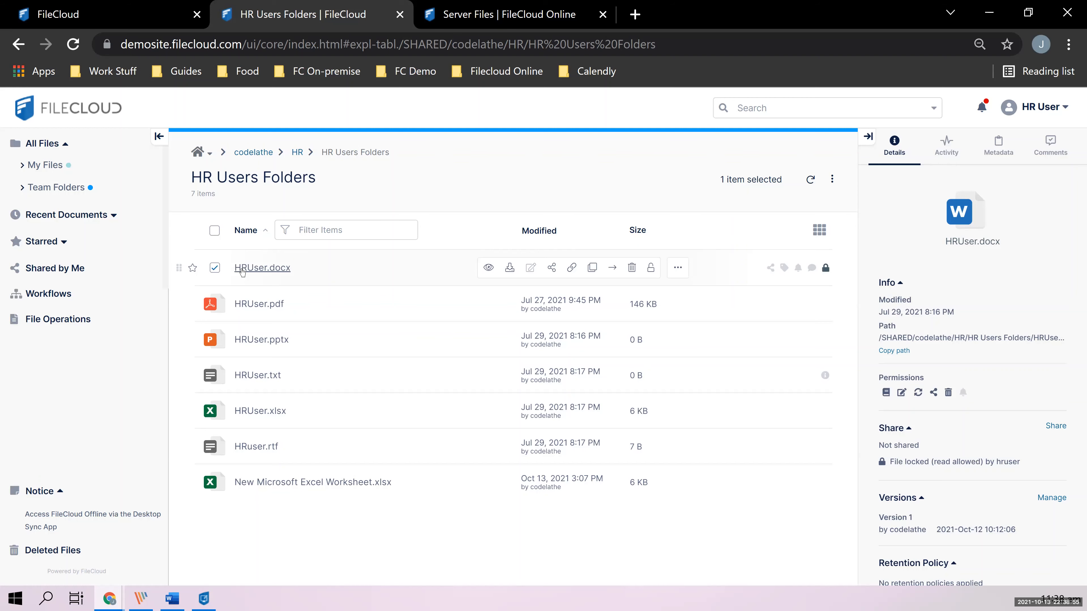
Send HRUser.docx for approval to HR User with the message "Please, approve this file."
{"action": "right_click", "coordinate": [242, 272]}
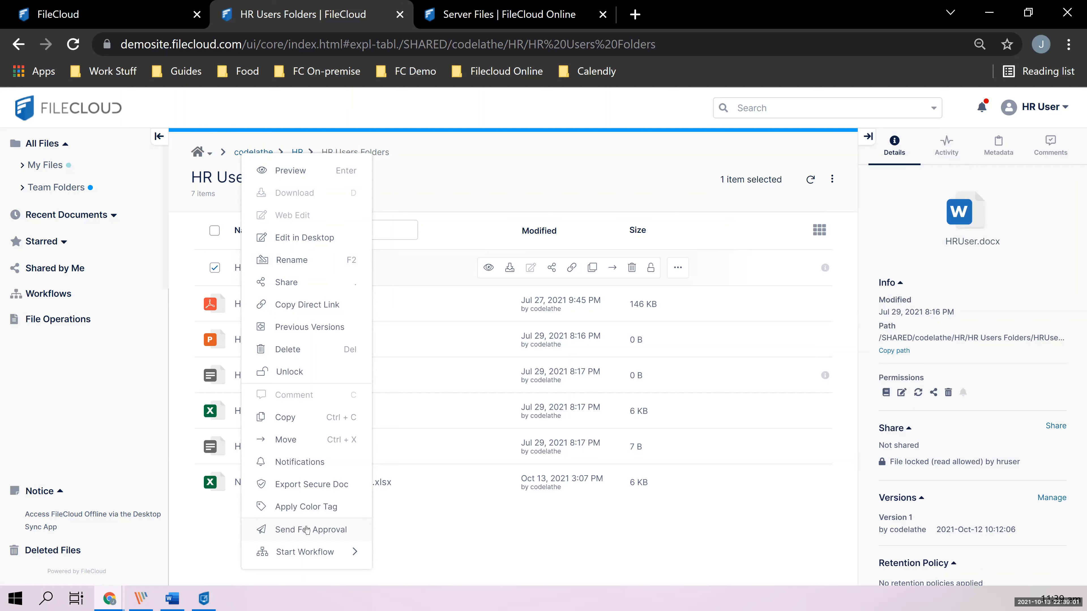
{"action": "left_click", "coordinate": [307, 530]}
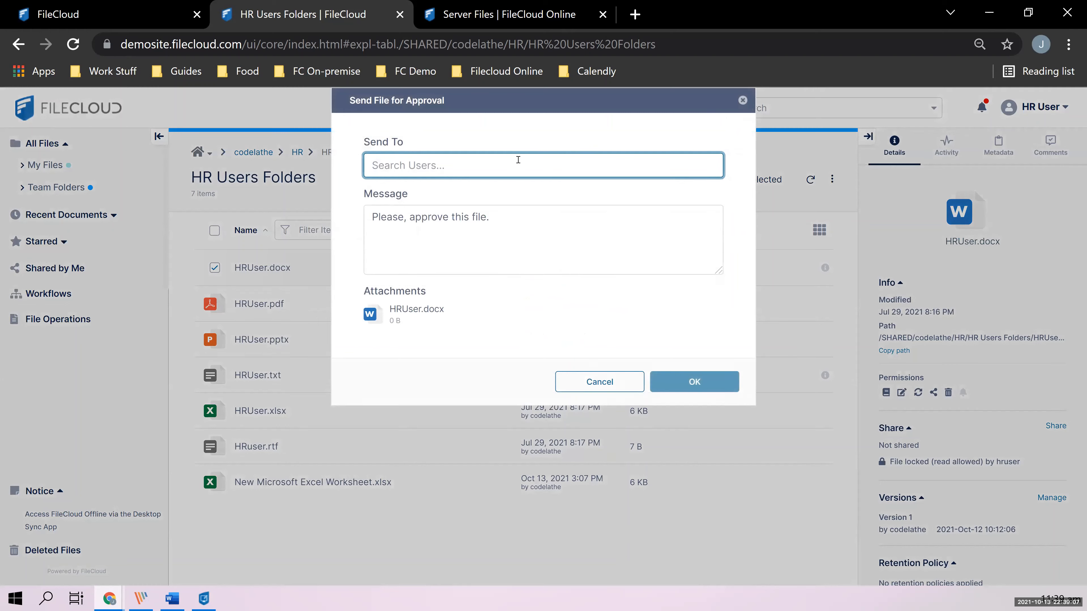
{"action": "type", "text": "hru"}
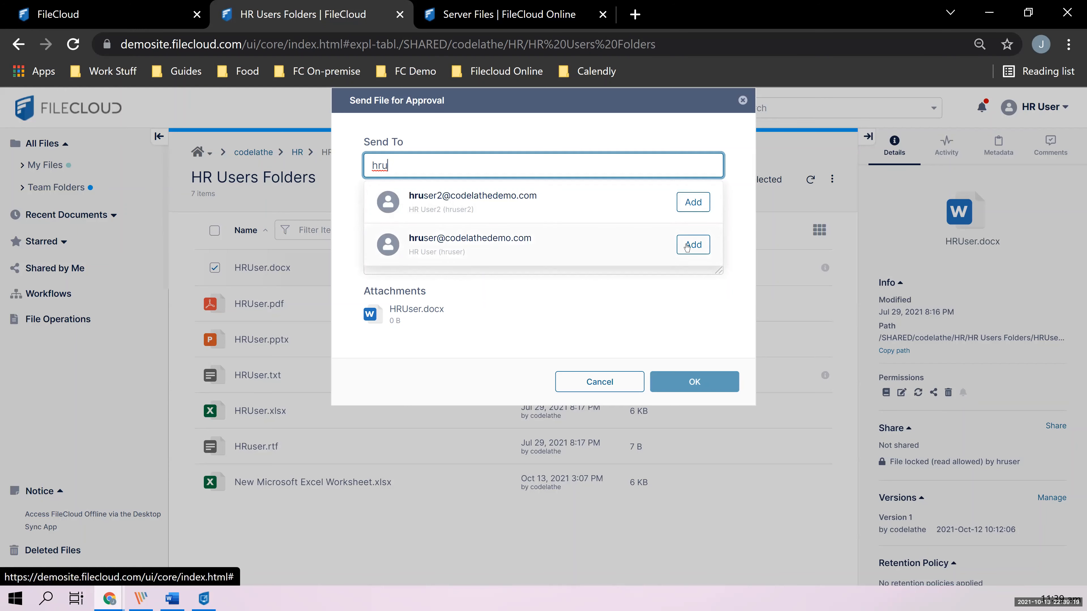
{"action": "left_click", "coordinate": [685, 245]}
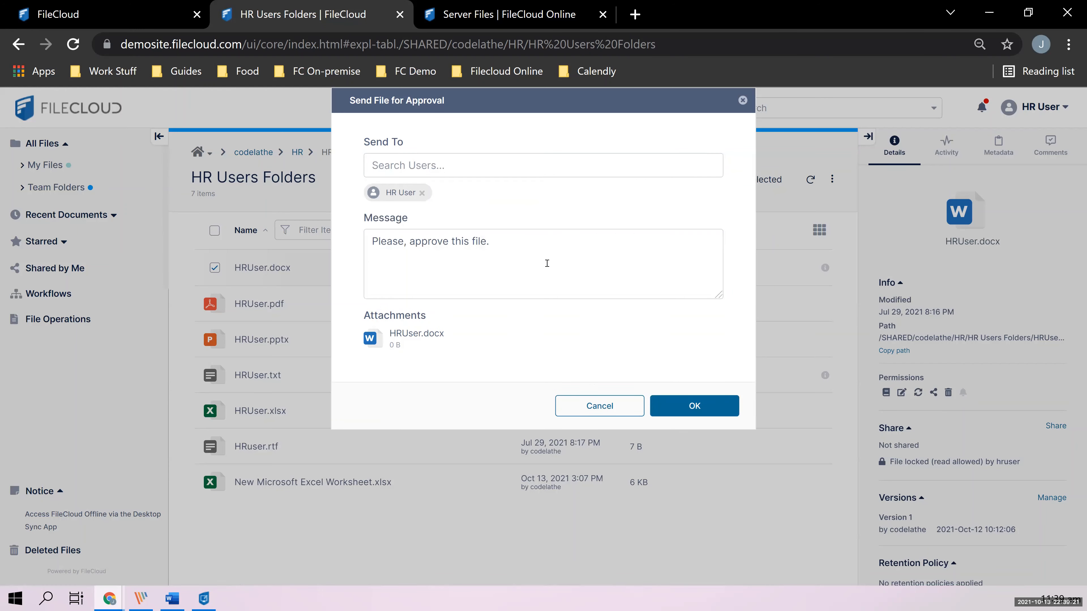
{"action": "left_click_drag", "start_coordinate": [546, 243], "coordinate": [346, 241]}
{"action": "left_click", "coordinate": [524, 239]}
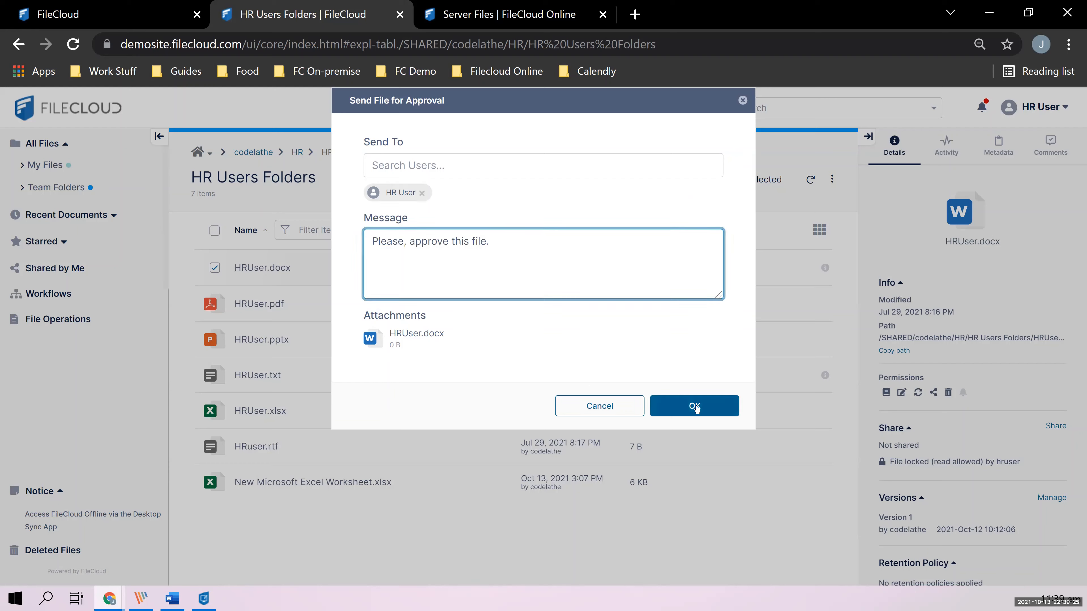
{"action": "left_click", "coordinate": [695, 406]}
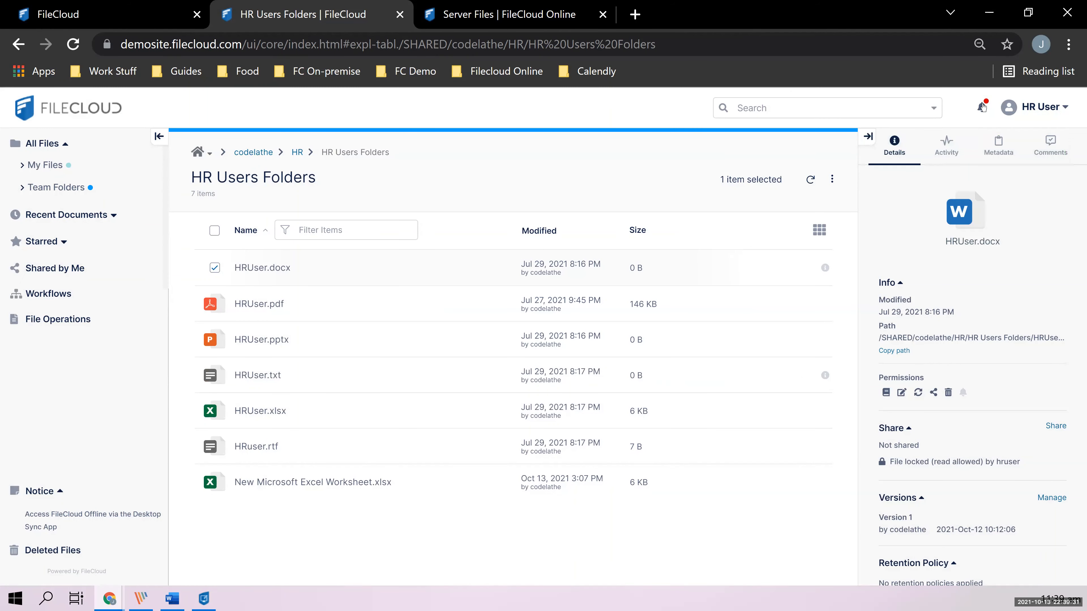
Open the newest approval request from the notifications and look at its attached HRUser.docx in the preview
{"action": "left_click", "coordinate": [982, 107]}
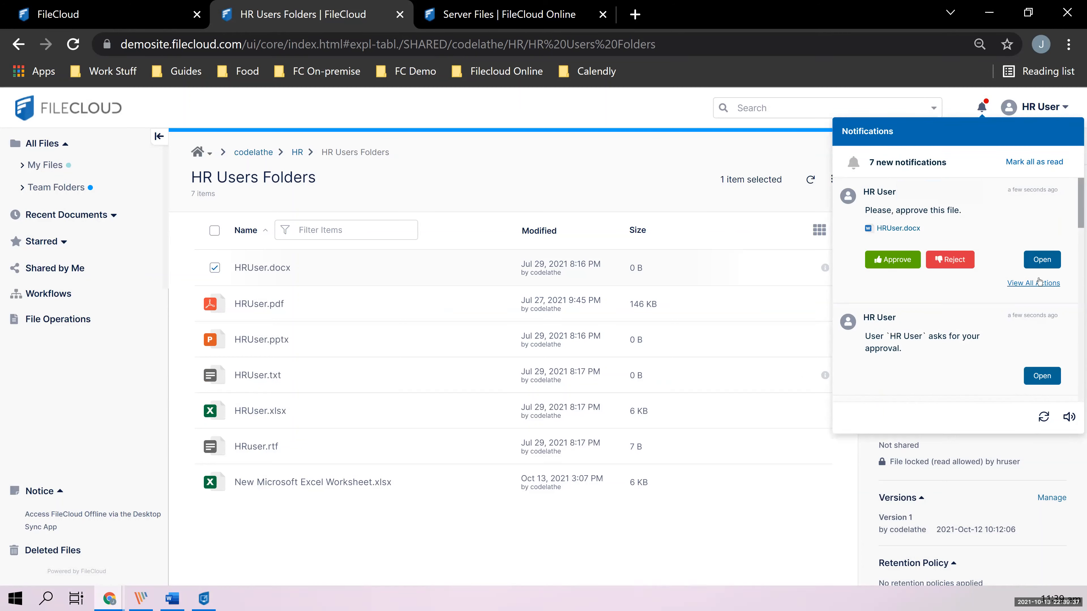
{"action": "left_click", "coordinate": [1042, 260]}
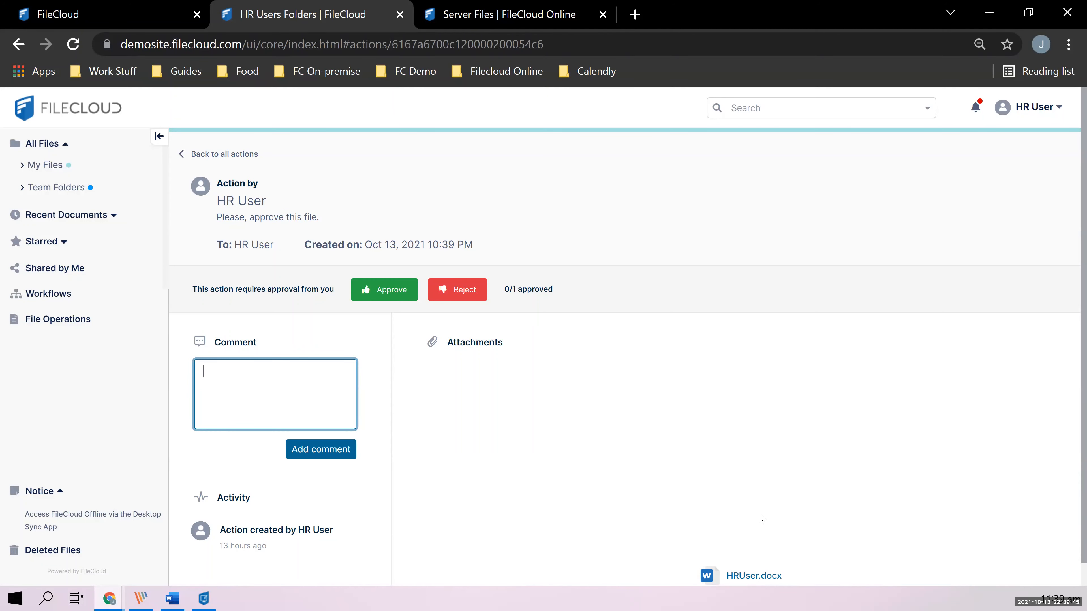
{"action": "left_click", "coordinate": [766, 580]}
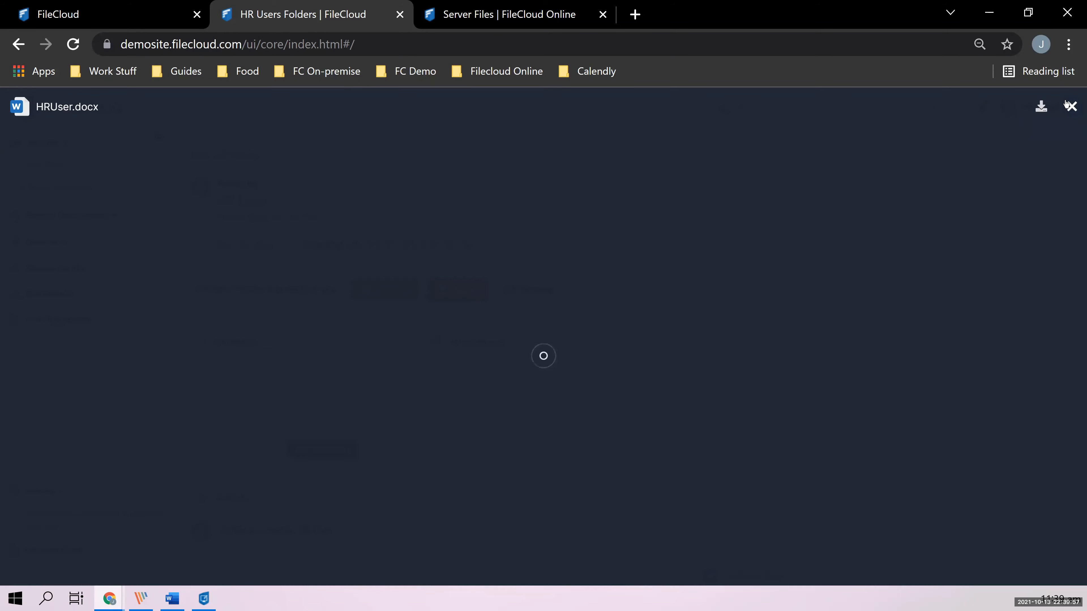
{"action": "left_click", "coordinate": [1068, 106]}
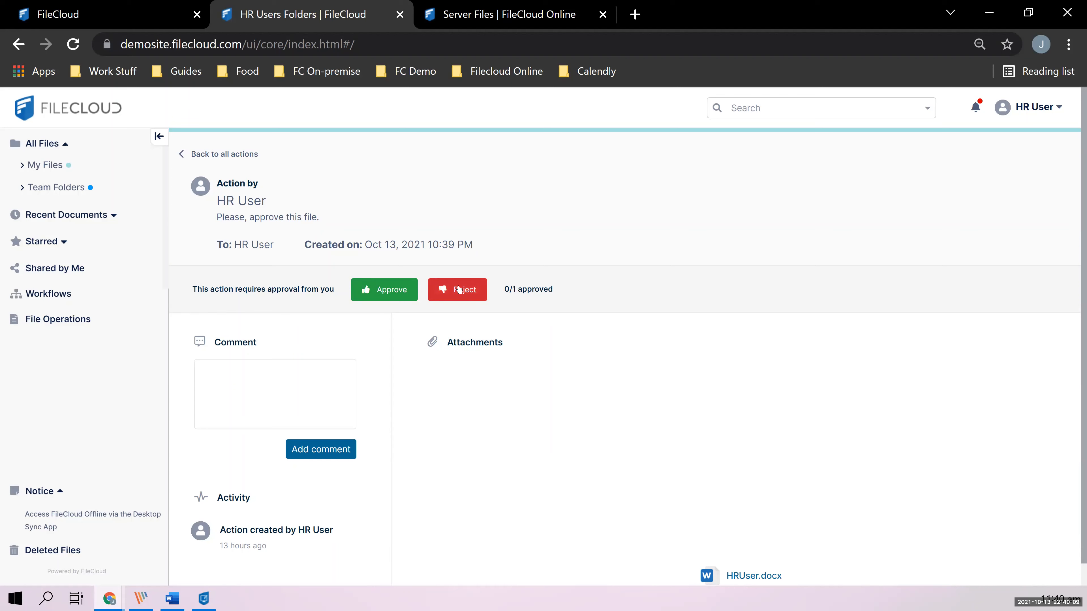
Write "Please work more on page 5" as the comment on the approval request and reject it
{"action": "left_click", "coordinate": [322, 371]}
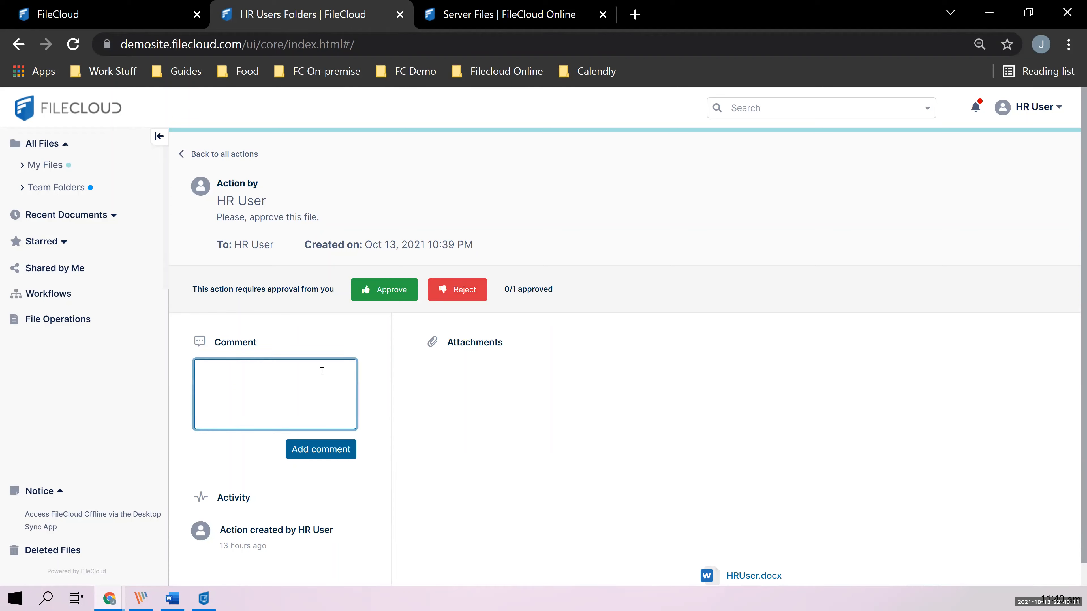
{"action": "type", "text": "Please work on page 5"}
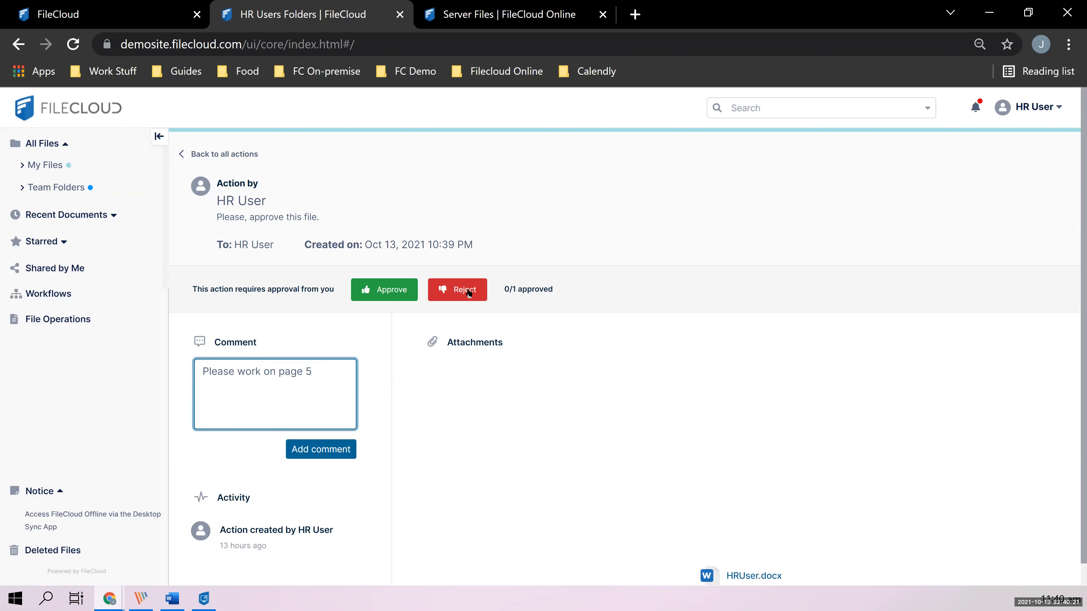
{"action": "key", "text": "ctrl+Left"}
{"action": "key", "text": "ctrl+Left"}
{"action": "key", "text": "ctrl+Left"}
{"action": "type", "text": "more"}
{"action": "left_click", "coordinate": [468, 293]}
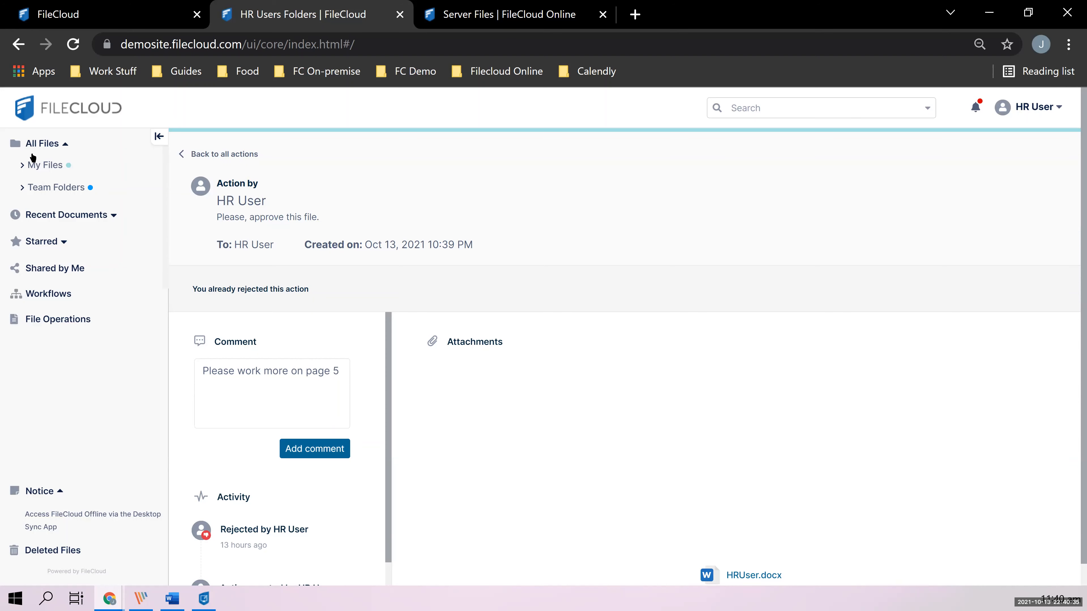
Return to HR Users Folders inside the HR team folder and review the actions available for HRUser.docx
{"action": "left_click", "coordinate": [45, 188]}
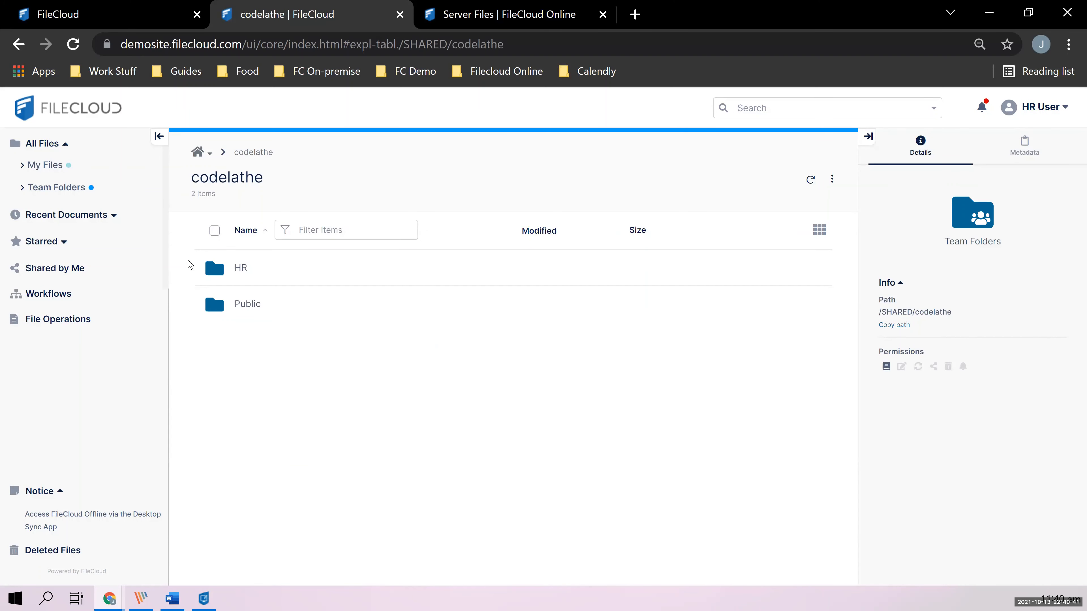
{"action": "left_click", "coordinate": [242, 269]}
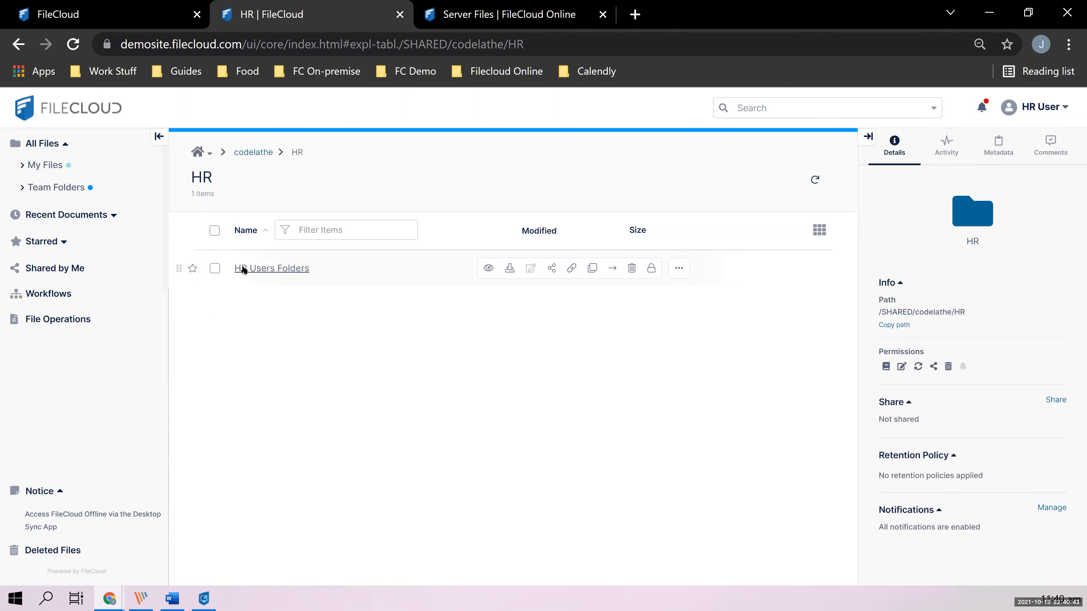
{"action": "left_click", "coordinate": [246, 267]}
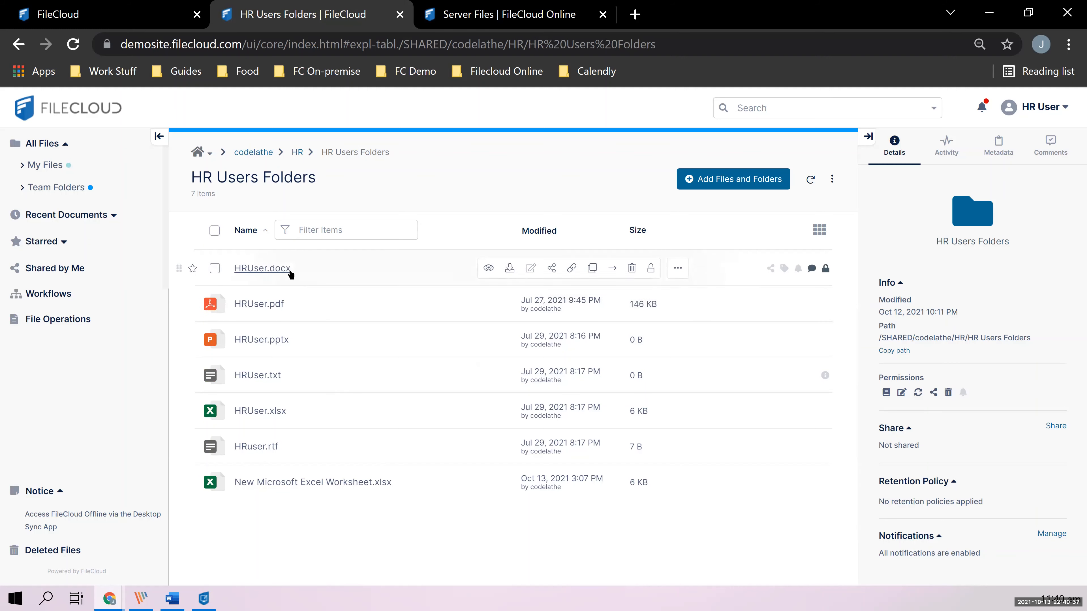
{"action": "left_click", "coordinate": [215, 270]}
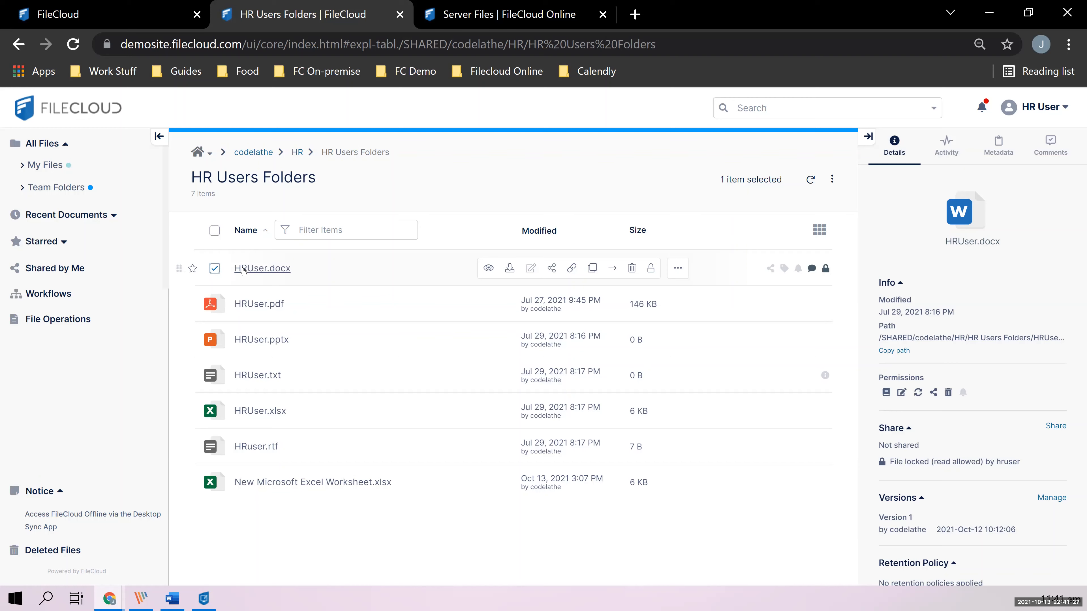
{"action": "right_click", "coordinate": [242, 270]}
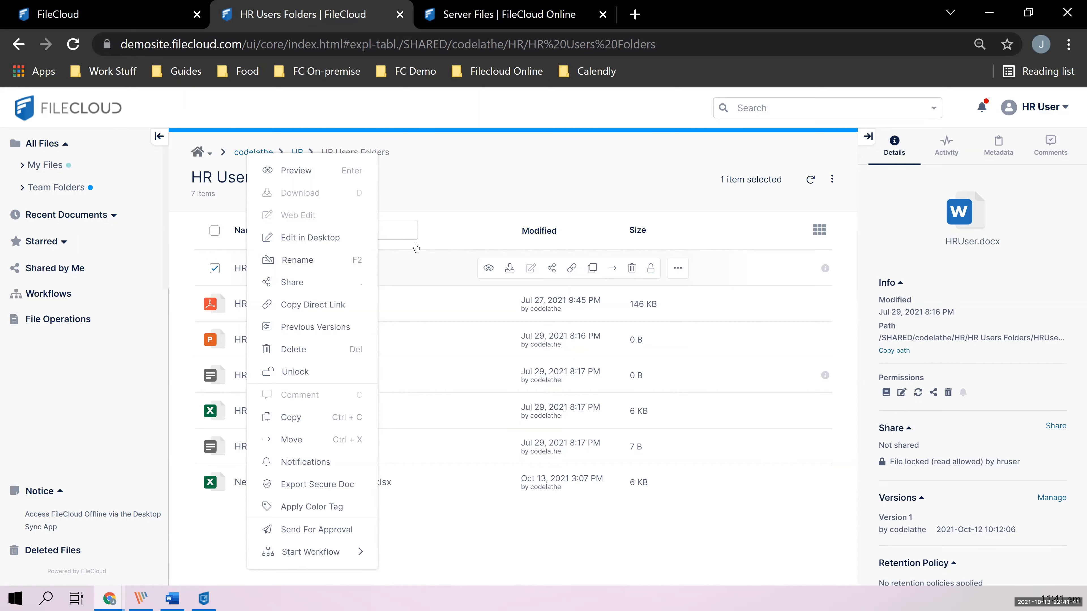
{"action": "left_click", "coordinate": [413, 245]}
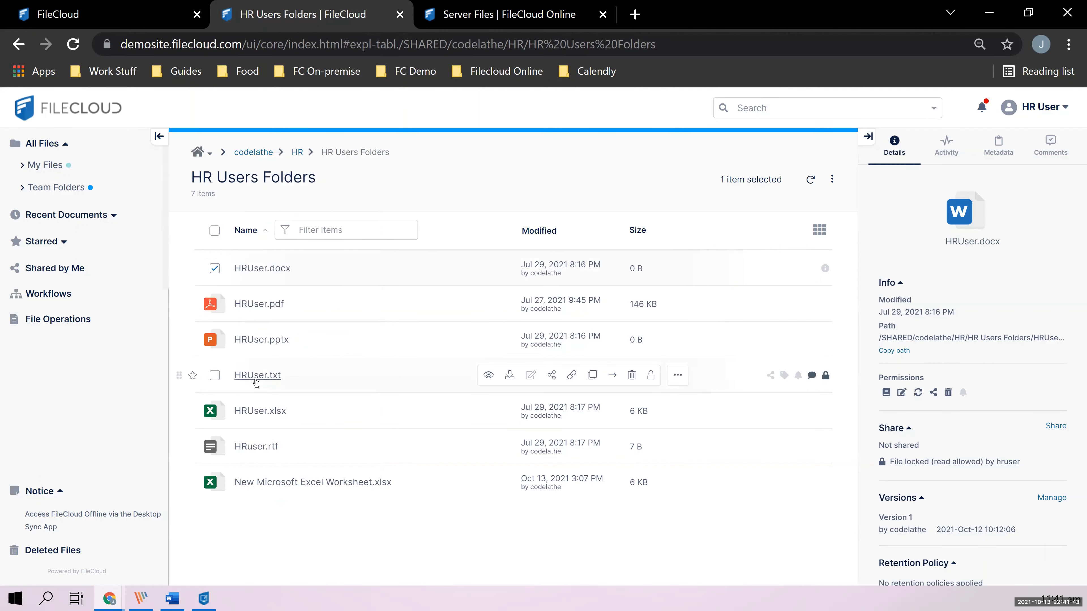
Preview HRUser.txt and open it for editing in the web editor
{"action": "right_click", "coordinate": [255, 381]}
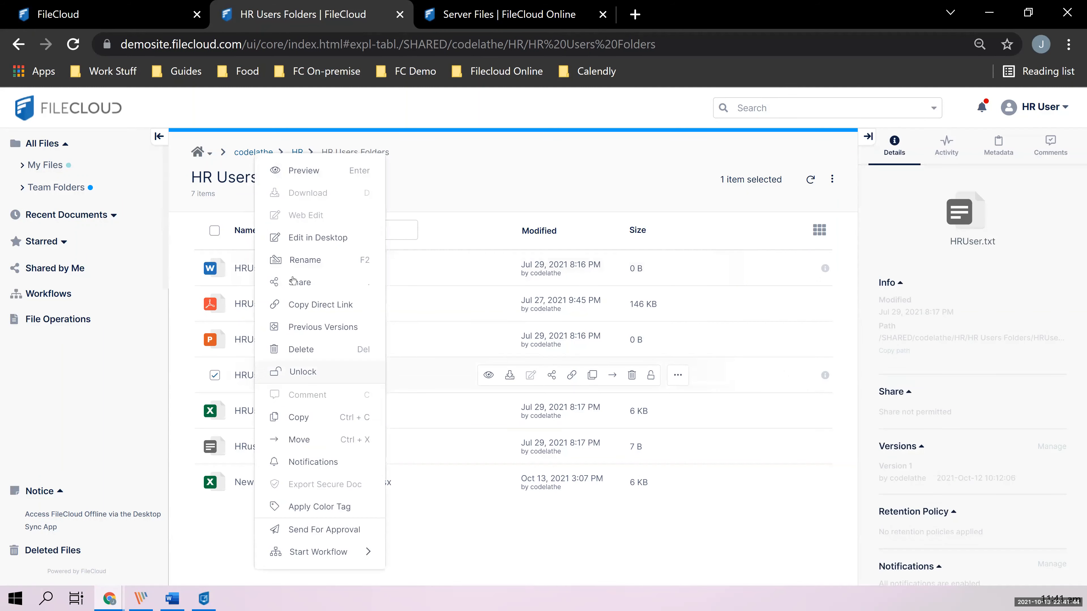
{"action": "left_click", "coordinate": [430, 382]}
{"action": "left_click", "coordinate": [273, 378]}
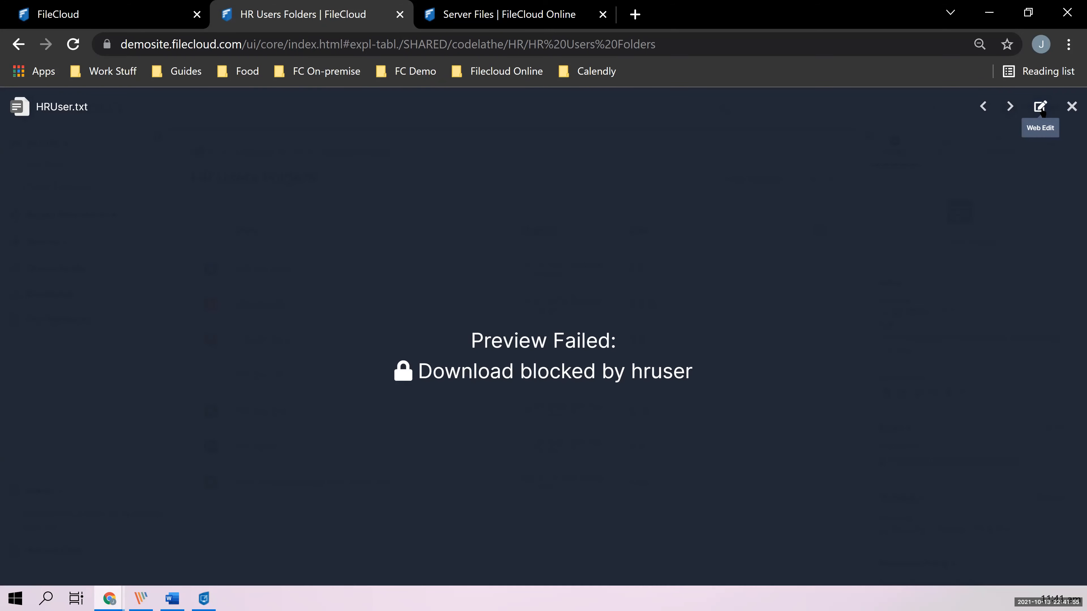
{"action": "left_click", "coordinate": [1041, 107]}
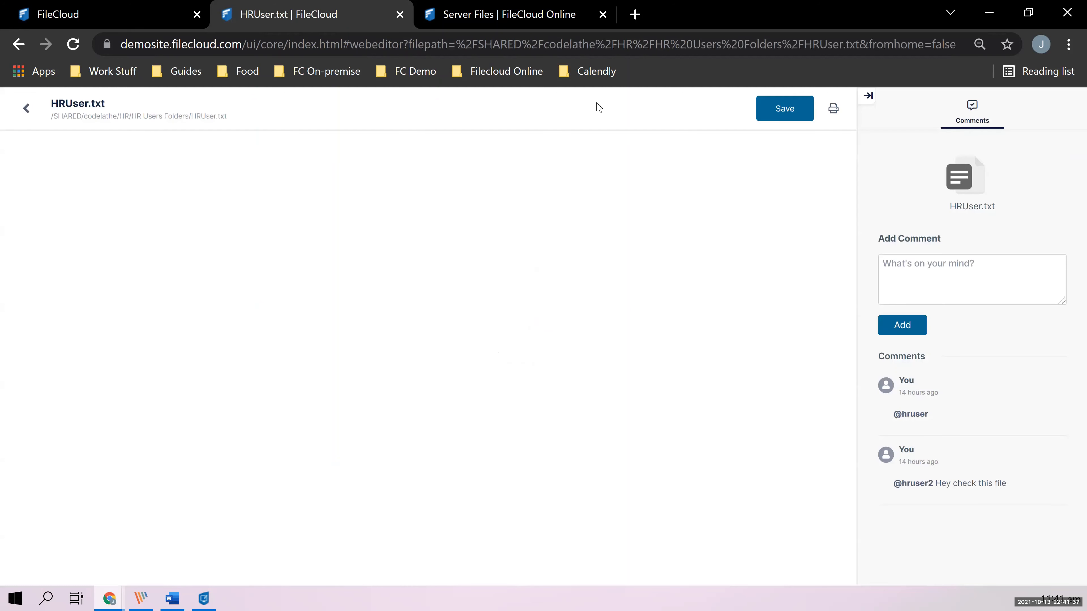
Return from the HRUser.txt web editor to HR Users Folders, and open HRUser.docx for editing in the desktop application
{"action": "left_click", "coordinate": [288, 205]}
{"action": "left_click", "coordinate": [25, 110]}
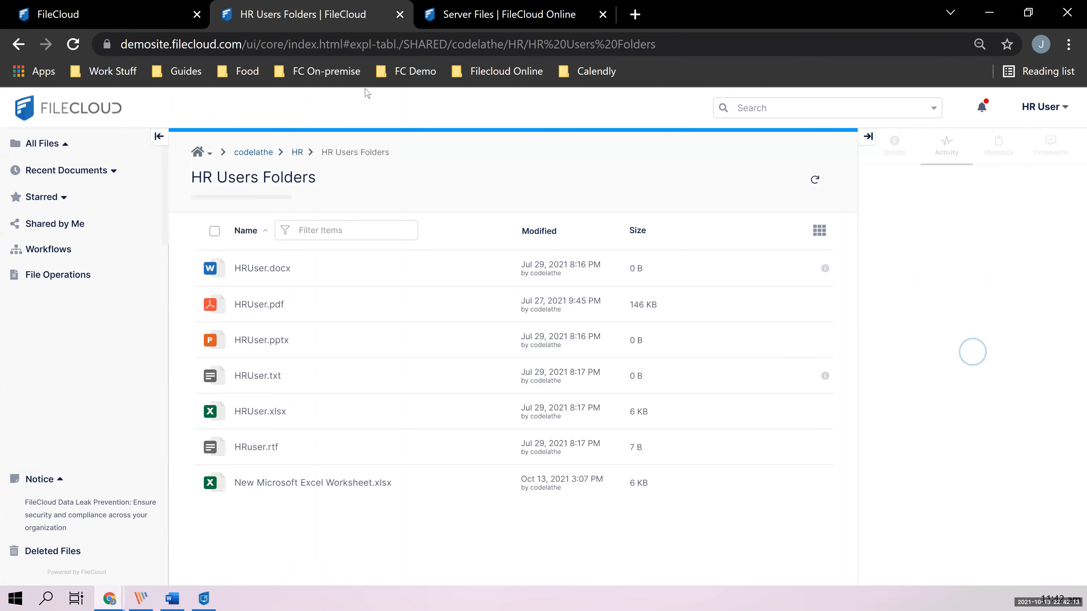
{"action": "right_click", "coordinate": [275, 270]}
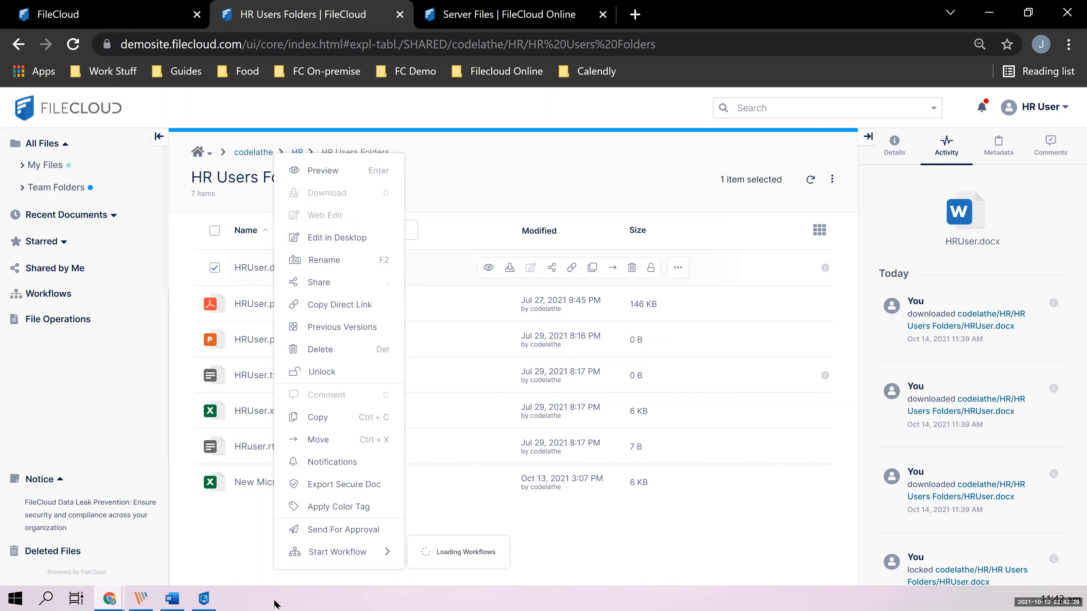
{"action": "left_click", "coordinate": [197, 598]}
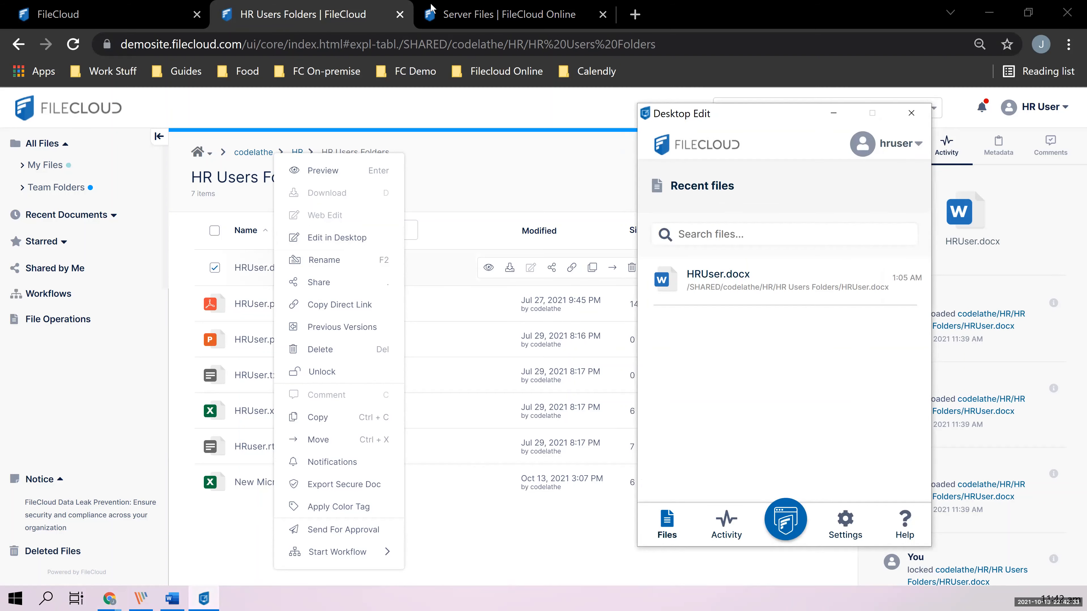
{"action": "left_click", "coordinate": [348, 238]}
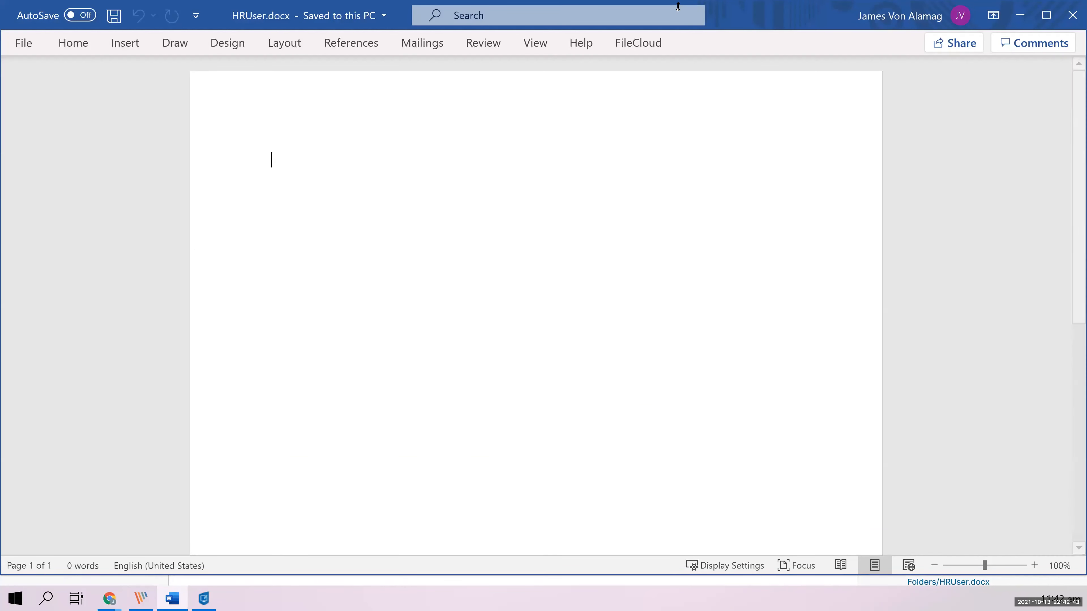
{"action": "double_click", "coordinate": [831, 22]}
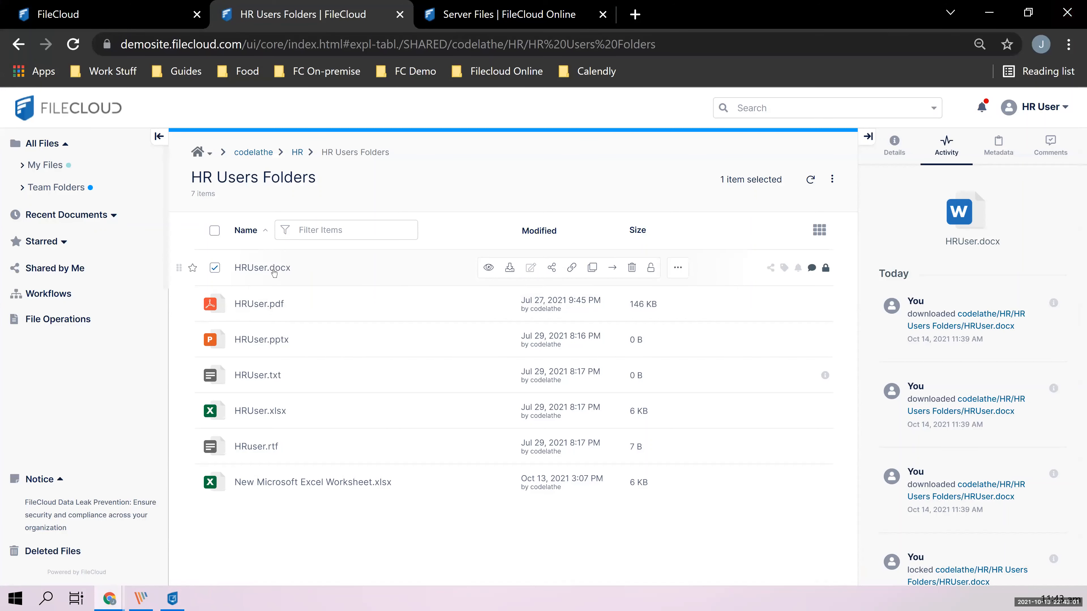
Check which editing options are offered for HRUser.docx in HR Users Folders
{"action": "right_click", "coordinate": [274, 272]}
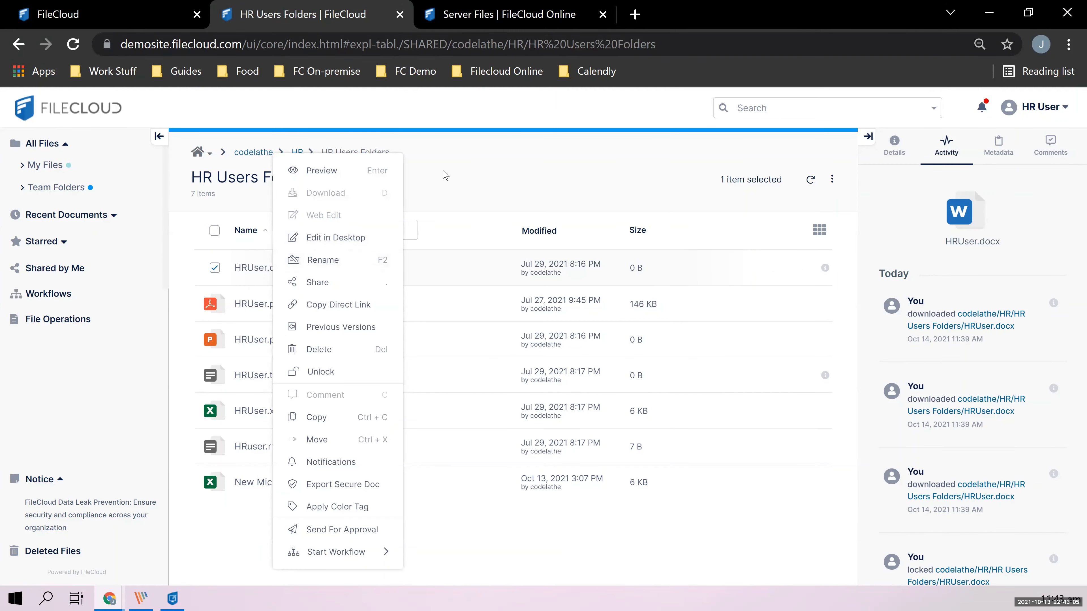
{"action": "left_click", "coordinate": [530, 148]}
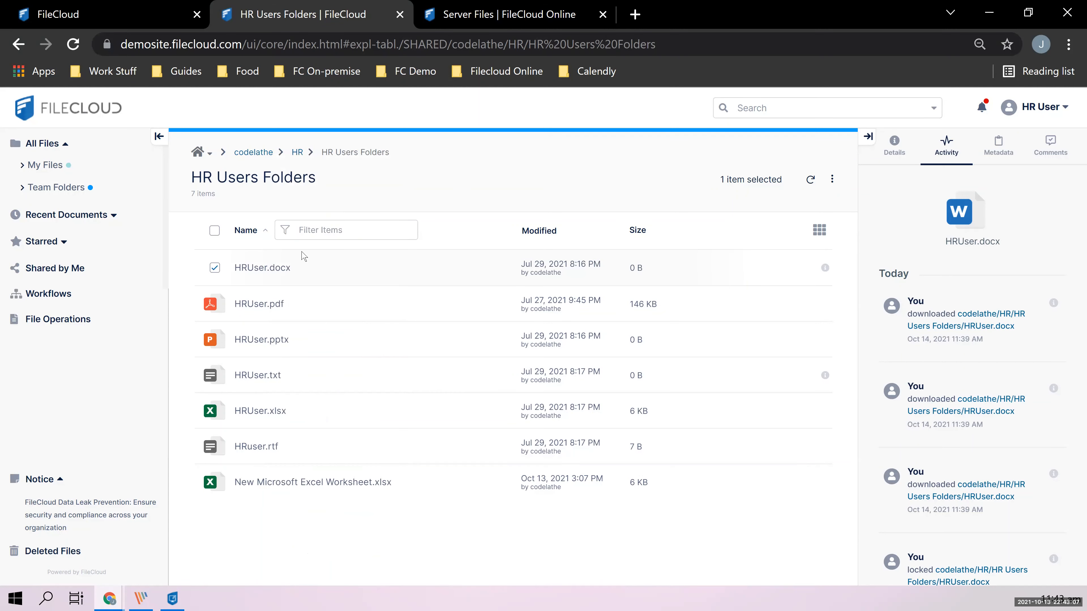
{"action": "right_click", "coordinate": [282, 268]}
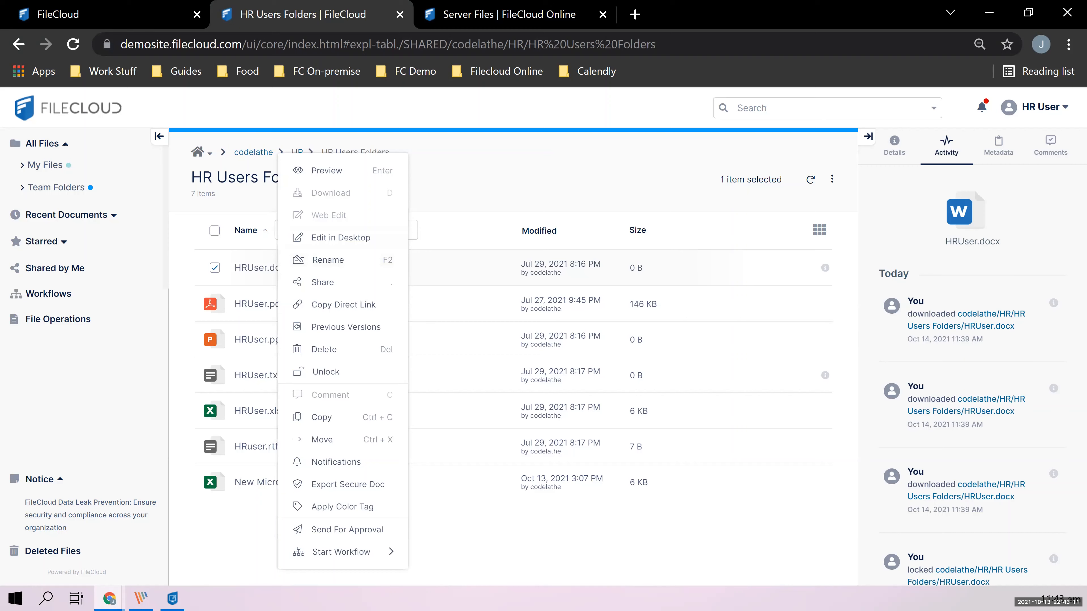
Switch to the Server Files folder in FileCloud Online and open New Microsoft Excel Worksheet.xlsx in Office Online
{"action": "left_click", "coordinate": [509, 15]}
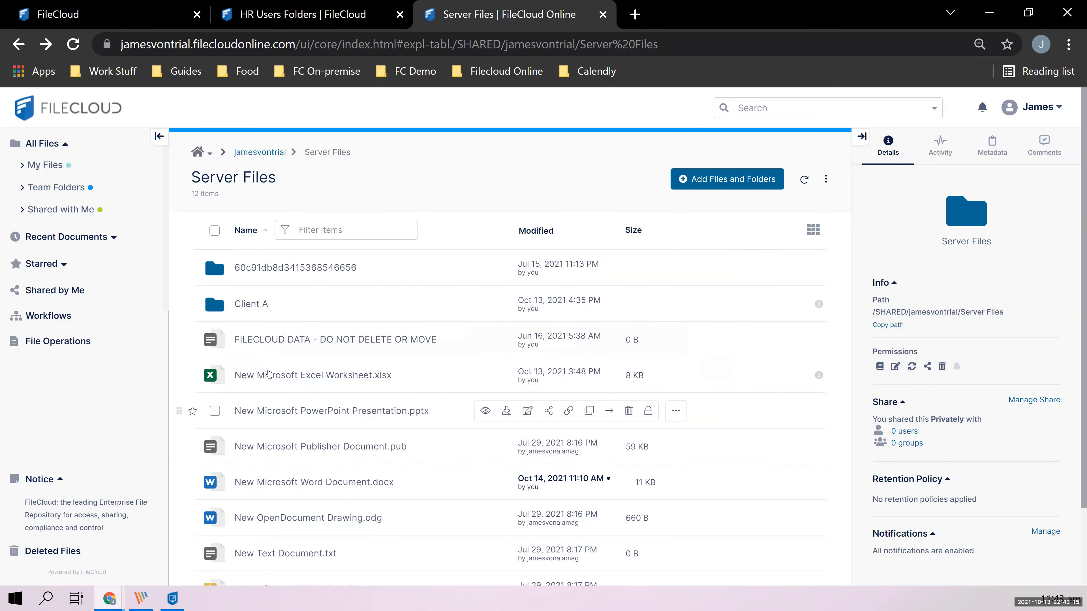
{"action": "right_click", "coordinate": [297, 384]}
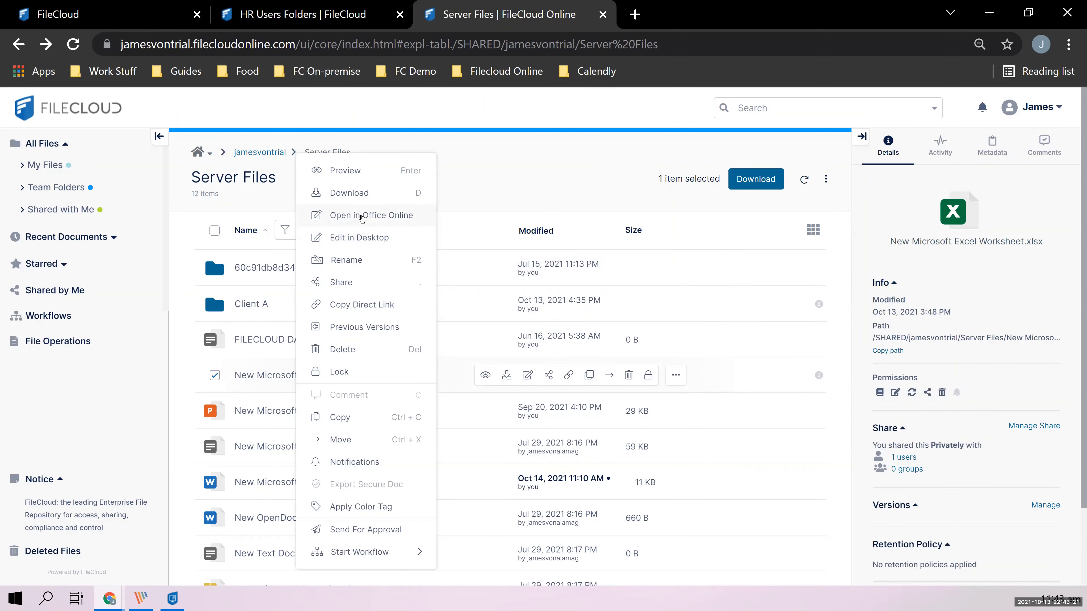
{"action": "left_click", "coordinate": [394, 217]}
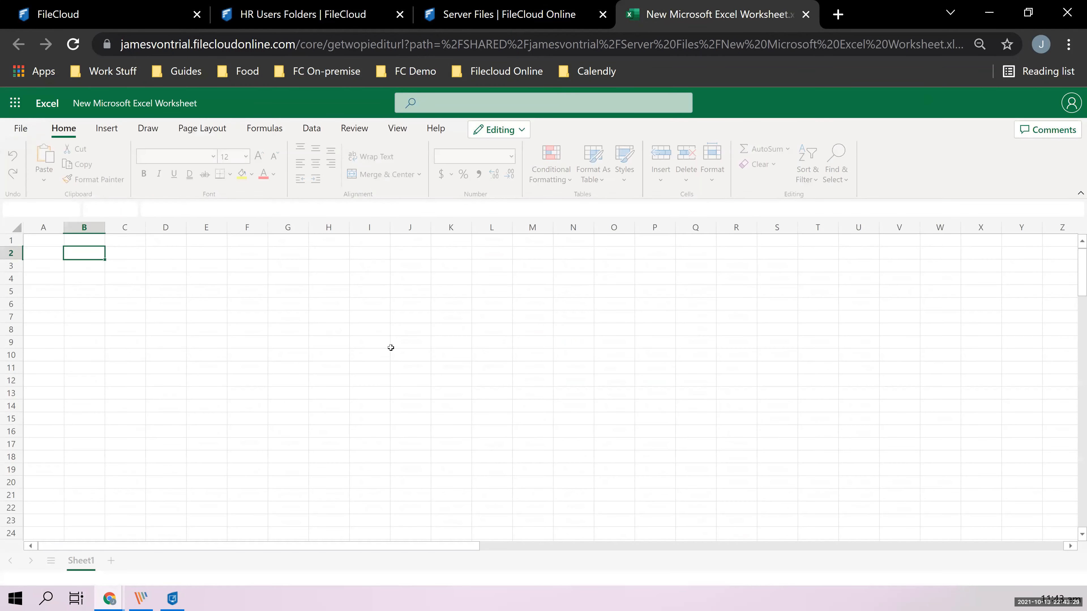
{"action": "left_click", "coordinate": [199, 277]}
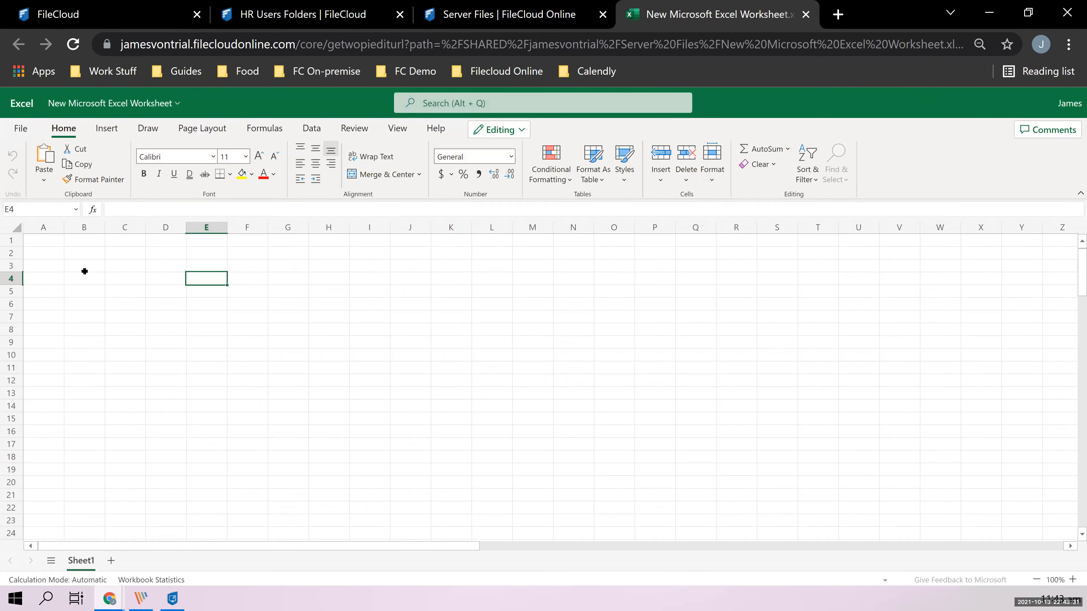
{"action": "left_click", "coordinate": [85, 270]}
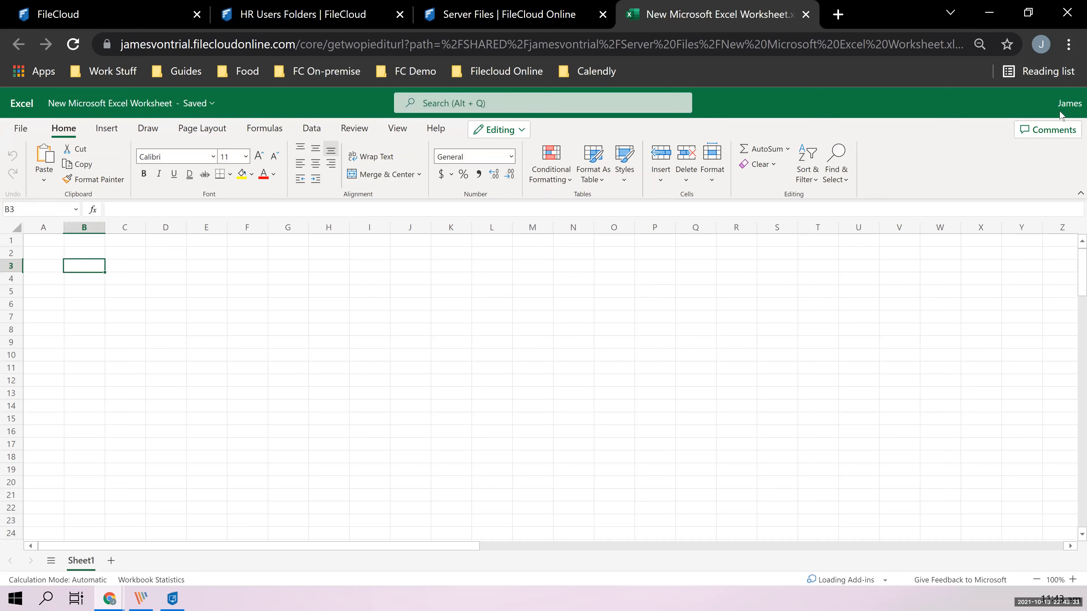
{"action": "key", "text": "alt+q"}
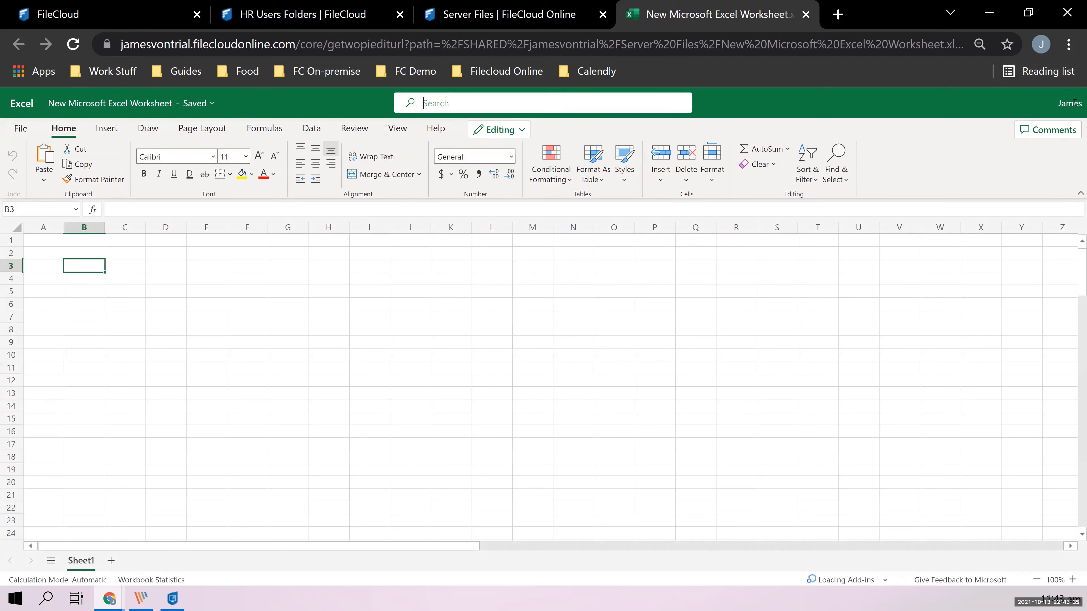
{"action": "left_click", "coordinate": [140, 268]}
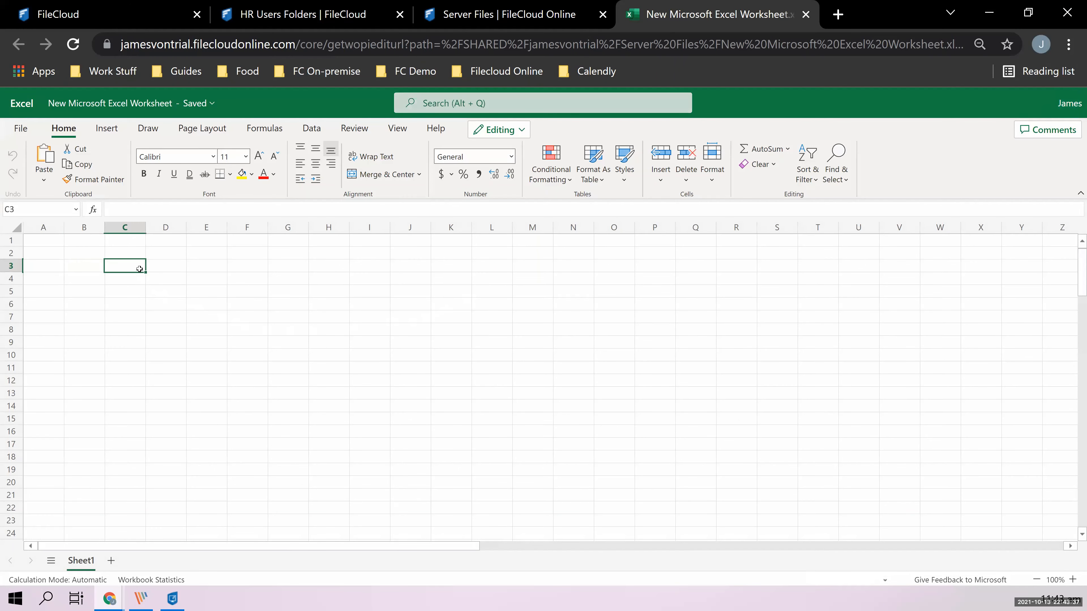
{"action": "left_click", "coordinate": [177, 269]}
{"action": "left_click", "coordinate": [237, 270]}
{"action": "left_click", "coordinate": [233, 301]}
{"action": "left_click", "coordinate": [119, 315]}
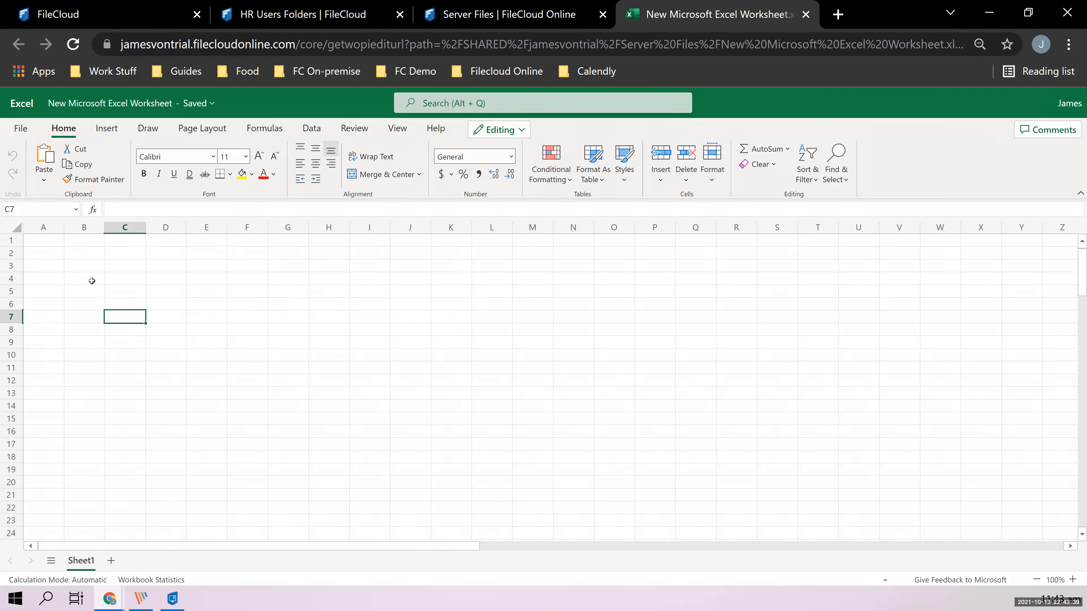
Enter TEST in cell B4 of Sheet1, without saving a local copy of the web page
{"action": "left_click", "coordinate": [92, 280]}
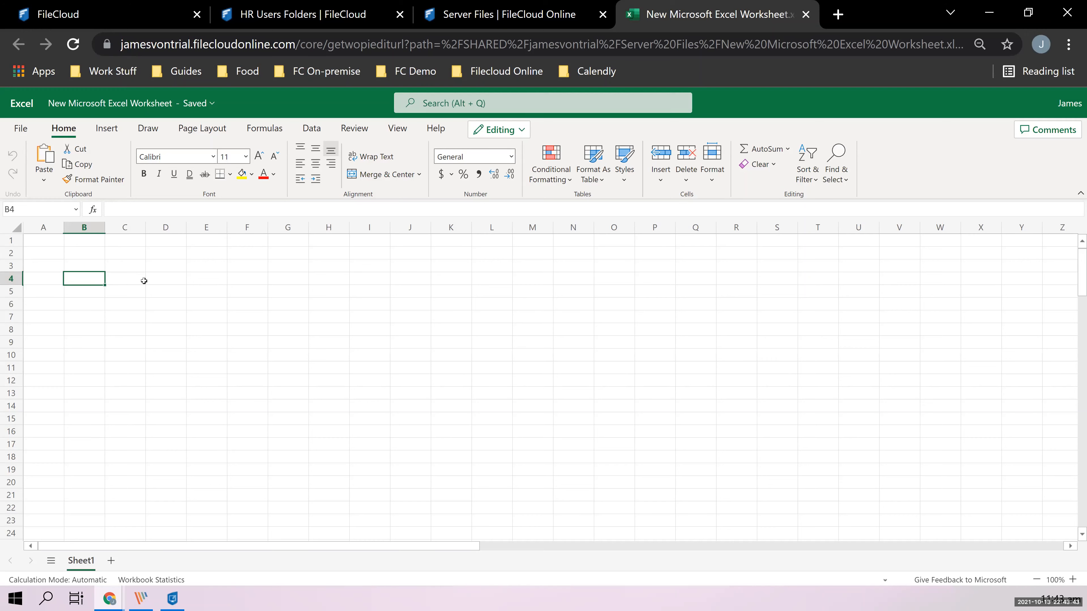
{"action": "type", "text": "TEST"}
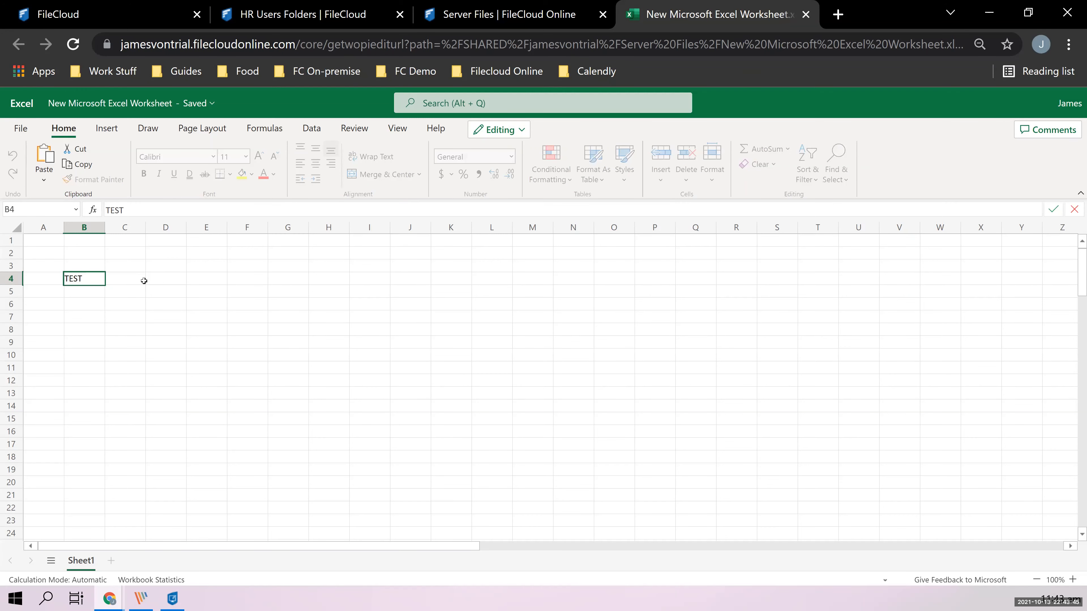
{"action": "key", "text": "ctrl+s"}
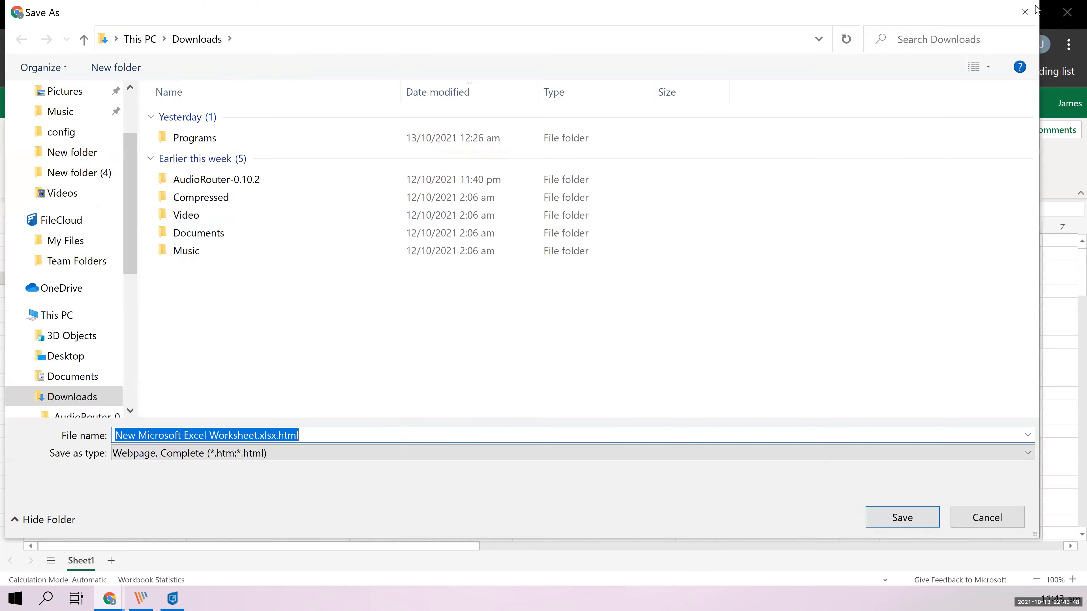
{"action": "left_click", "coordinate": [1012, 21]}
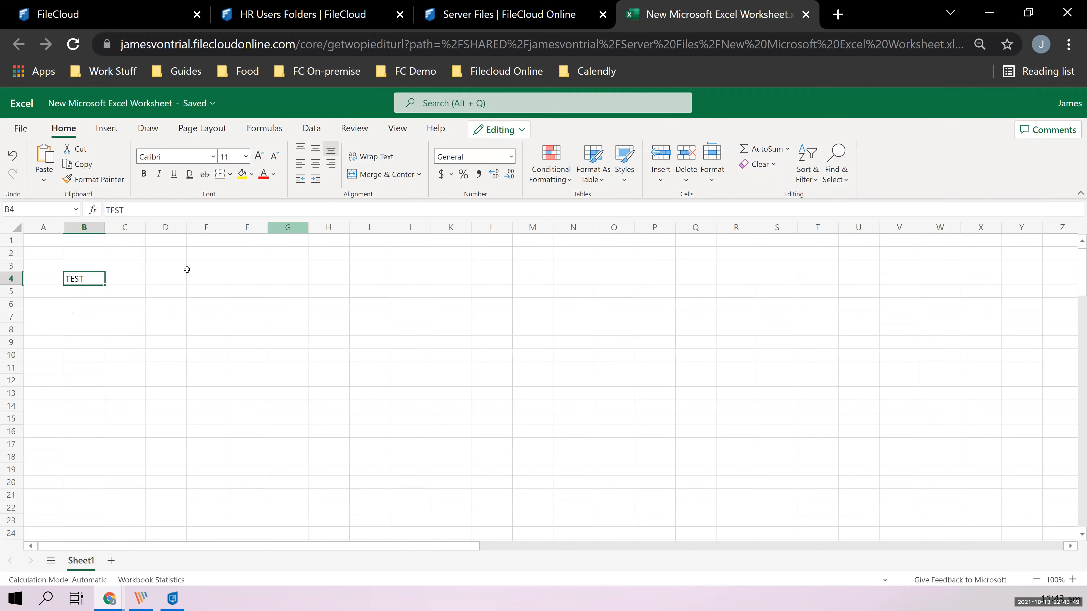
{"action": "left_click", "coordinate": [176, 274]}
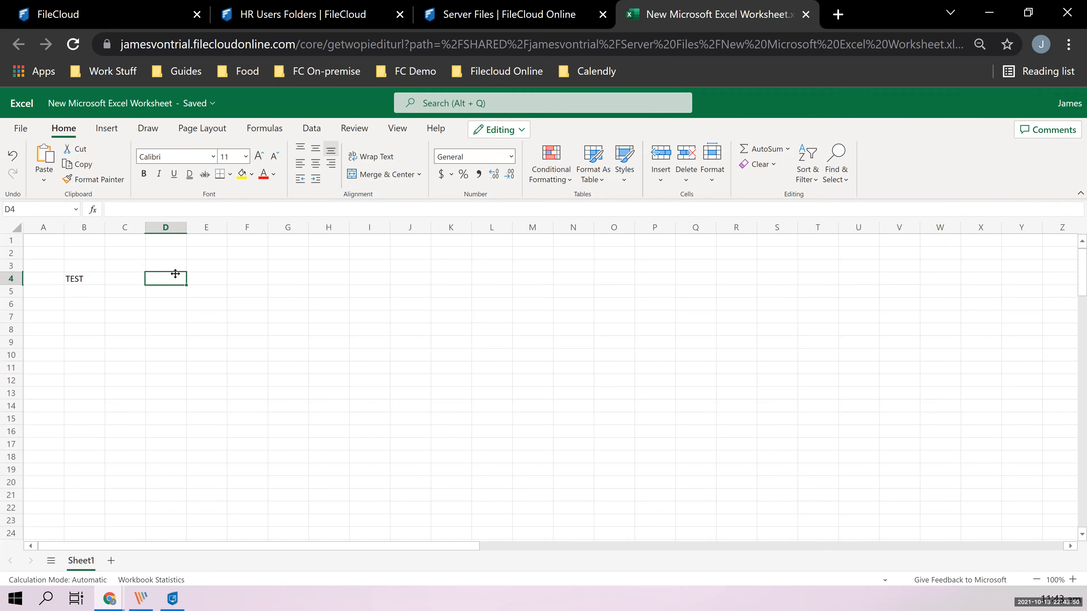
Check the worksheet's file name, storage location and save status
{"action": "left_click", "coordinate": [211, 104]}
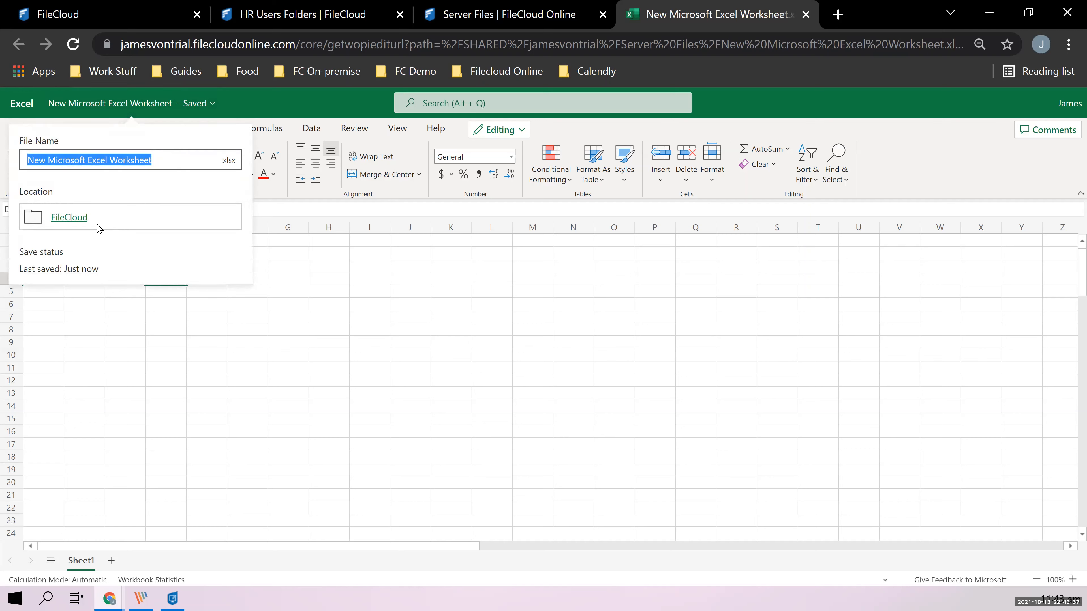
{"action": "left_click", "coordinate": [319, 272]}
{"action": "left_click", "coordinate": [347, 291]}
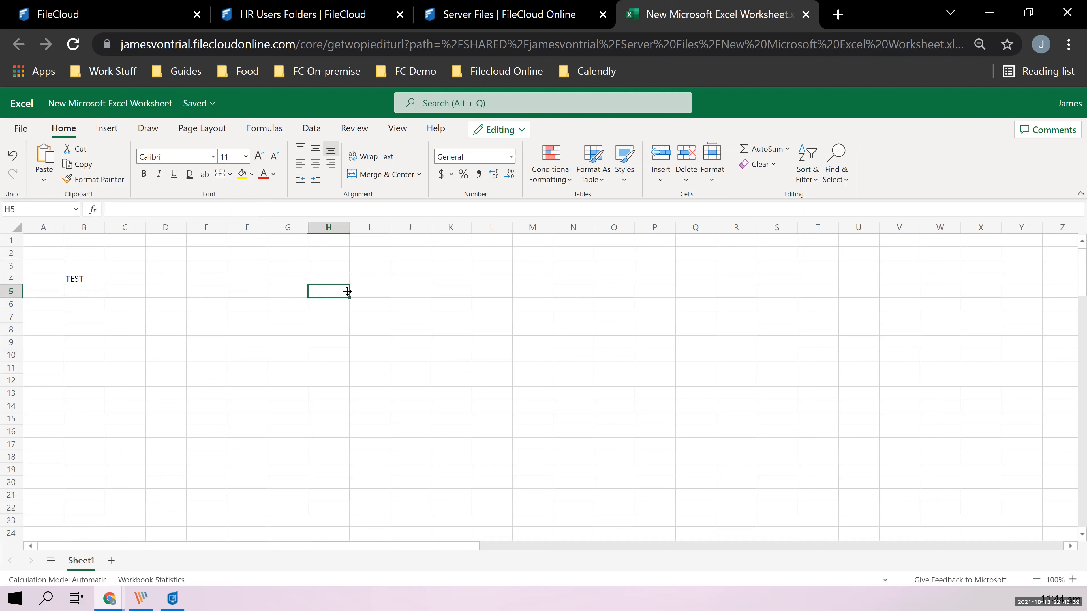
Refresh the Server Files folder to check the edited worksheet's lock status, and go back to HR Users Folders
{"action": "left_click", "coordinate": [513, 16]}
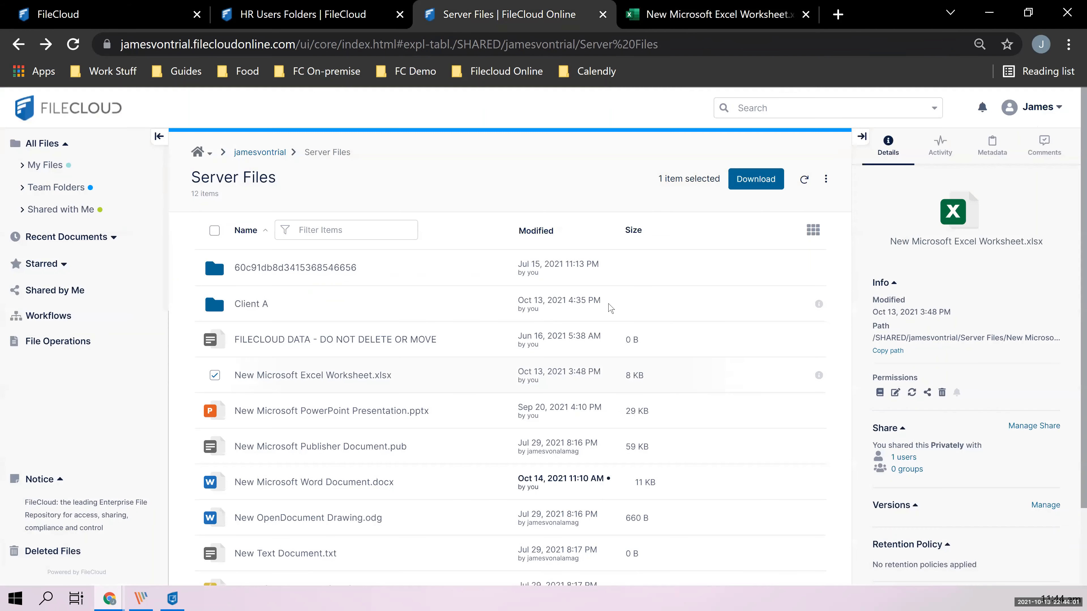
{"action": "left_click", "coordinate": [805, 179]}
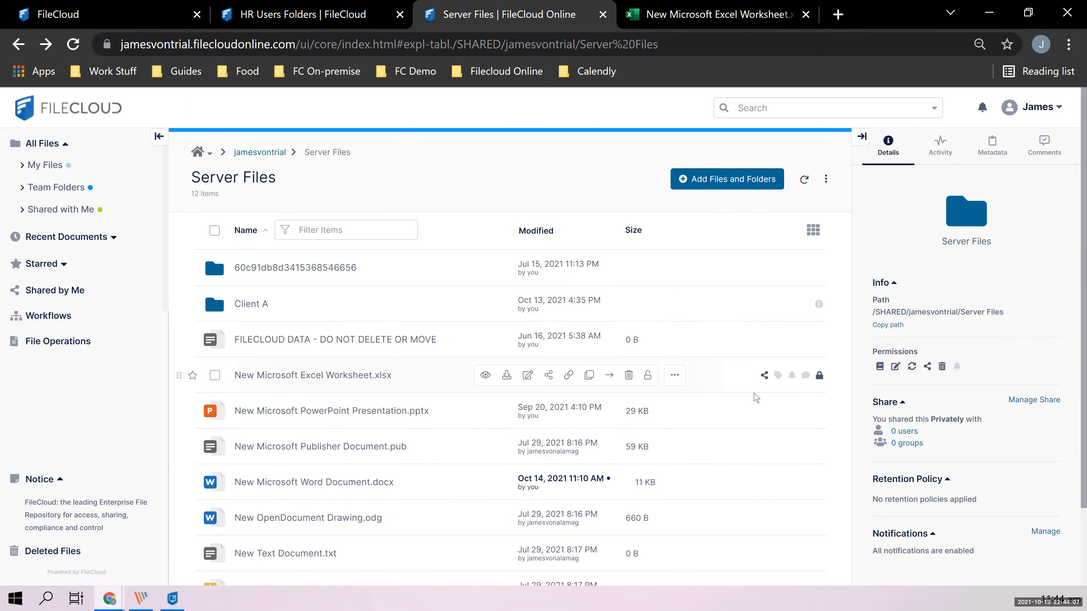
{"action": "left_click", "coordinate": [333, 8]}
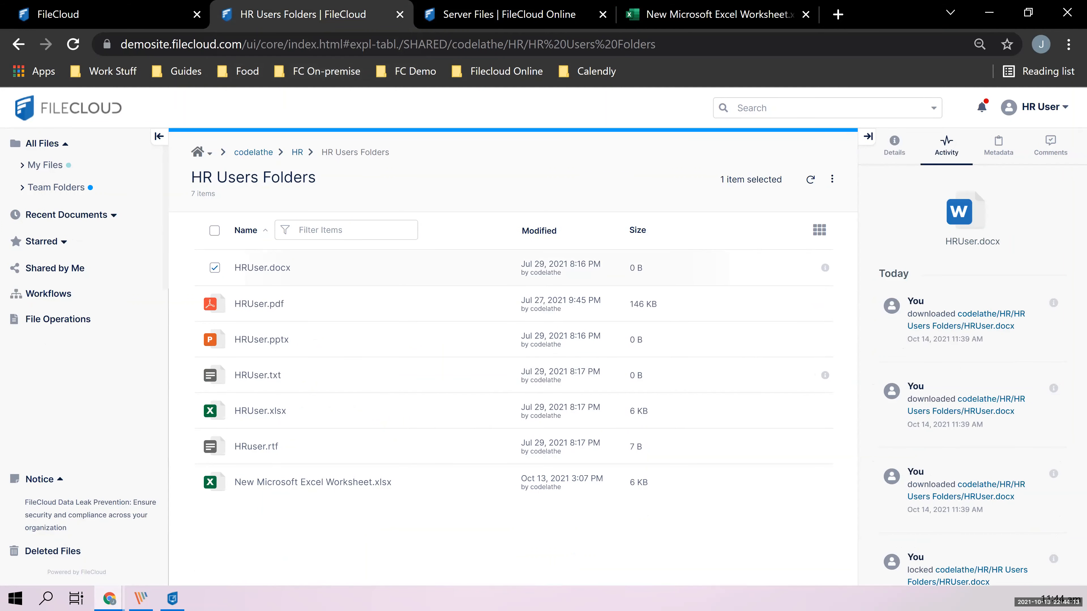